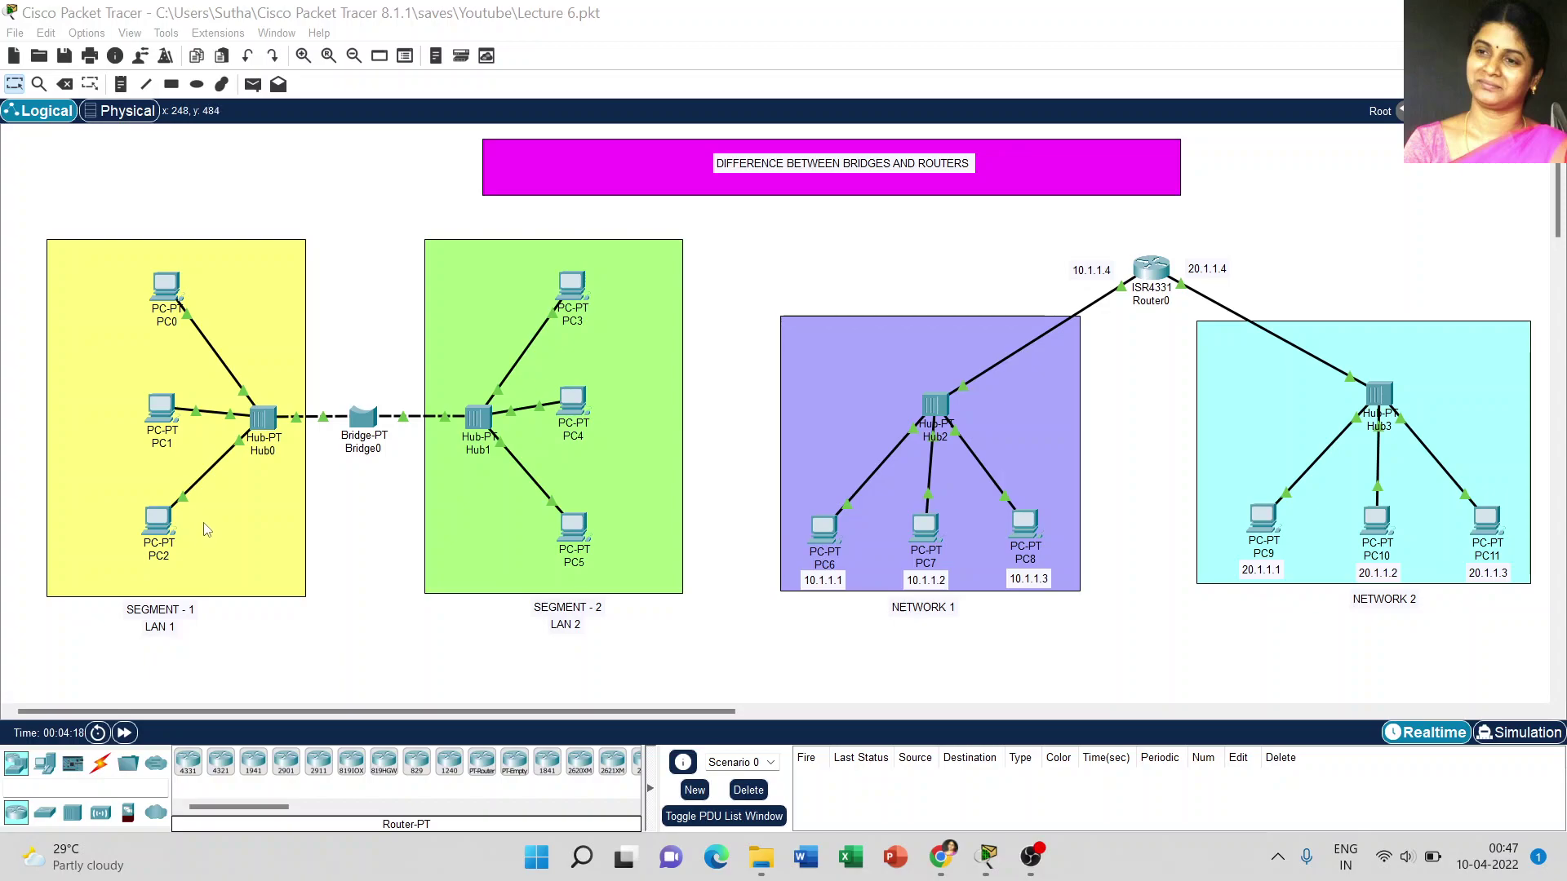
- Open PC0's IP Configuration to inspect its addressing
left_click(174, 291)
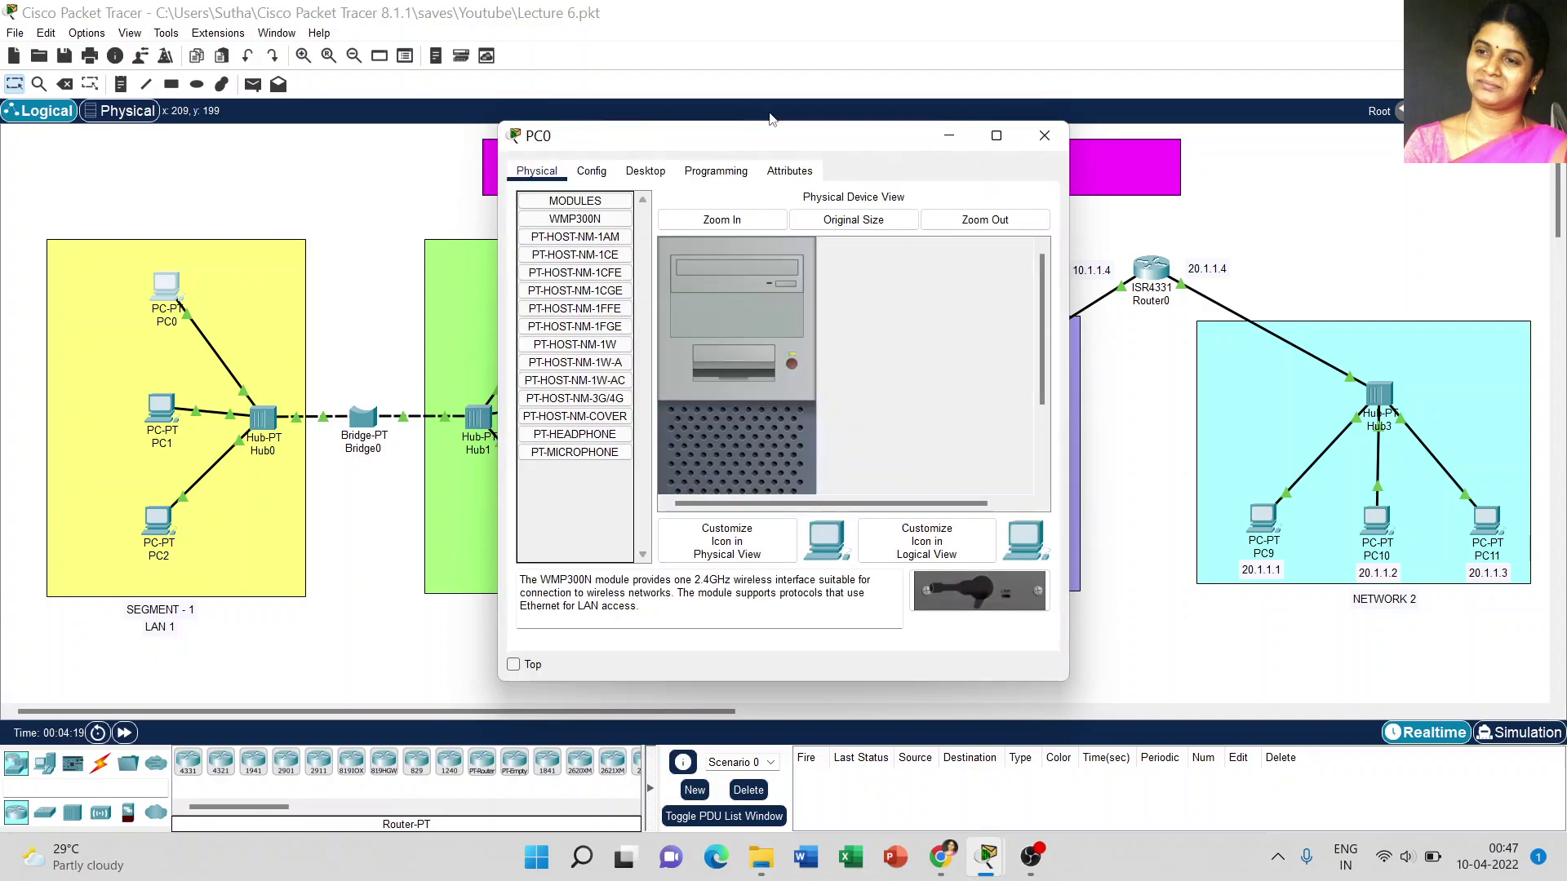
left_click(652, 172)
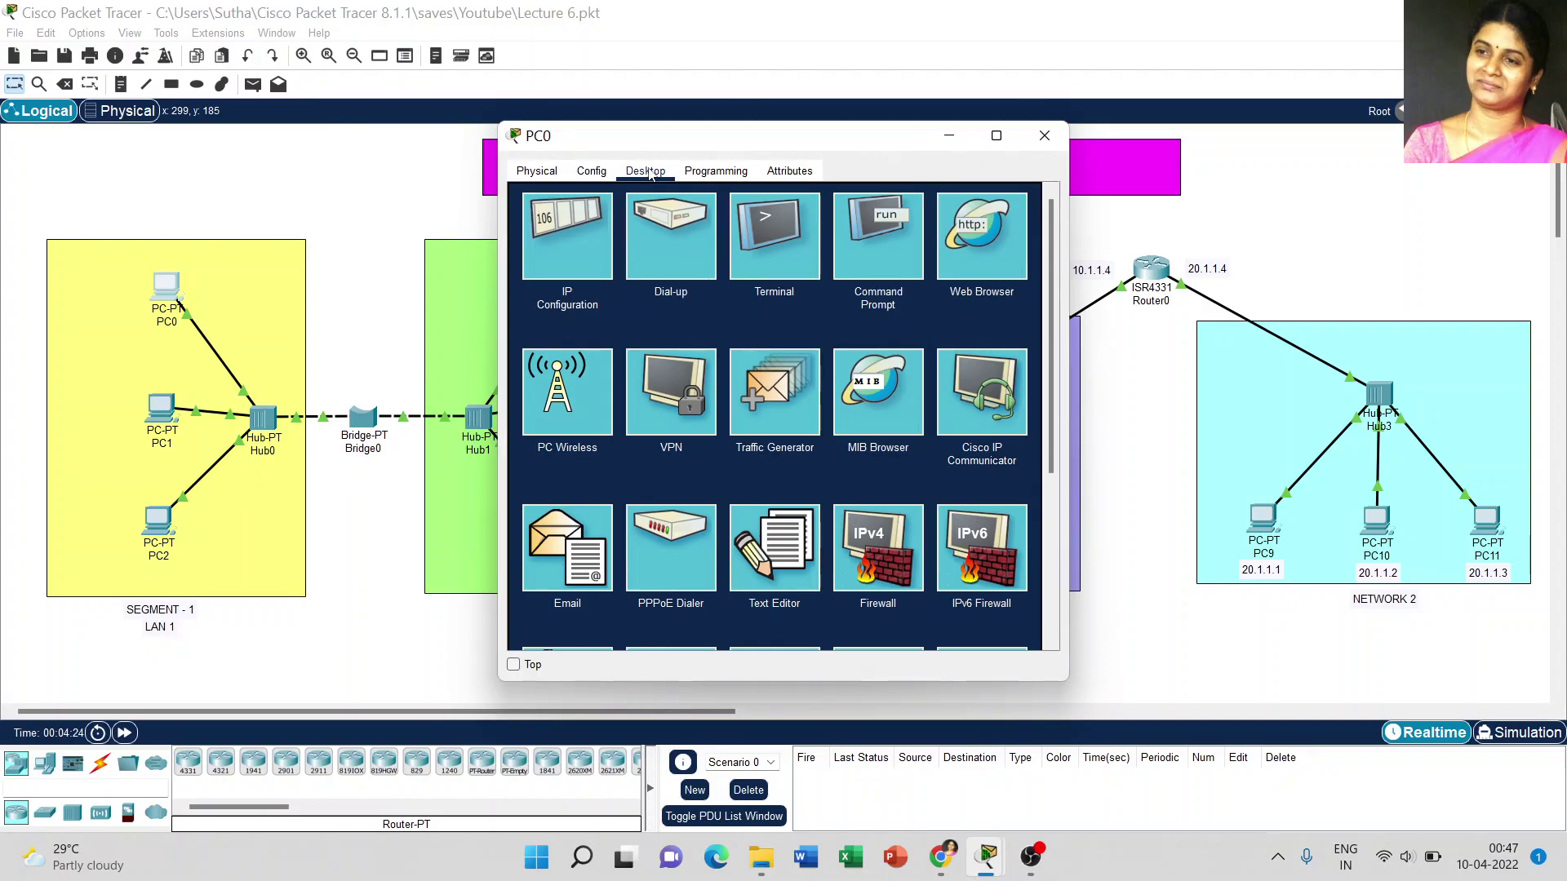
left_click(561, 256)
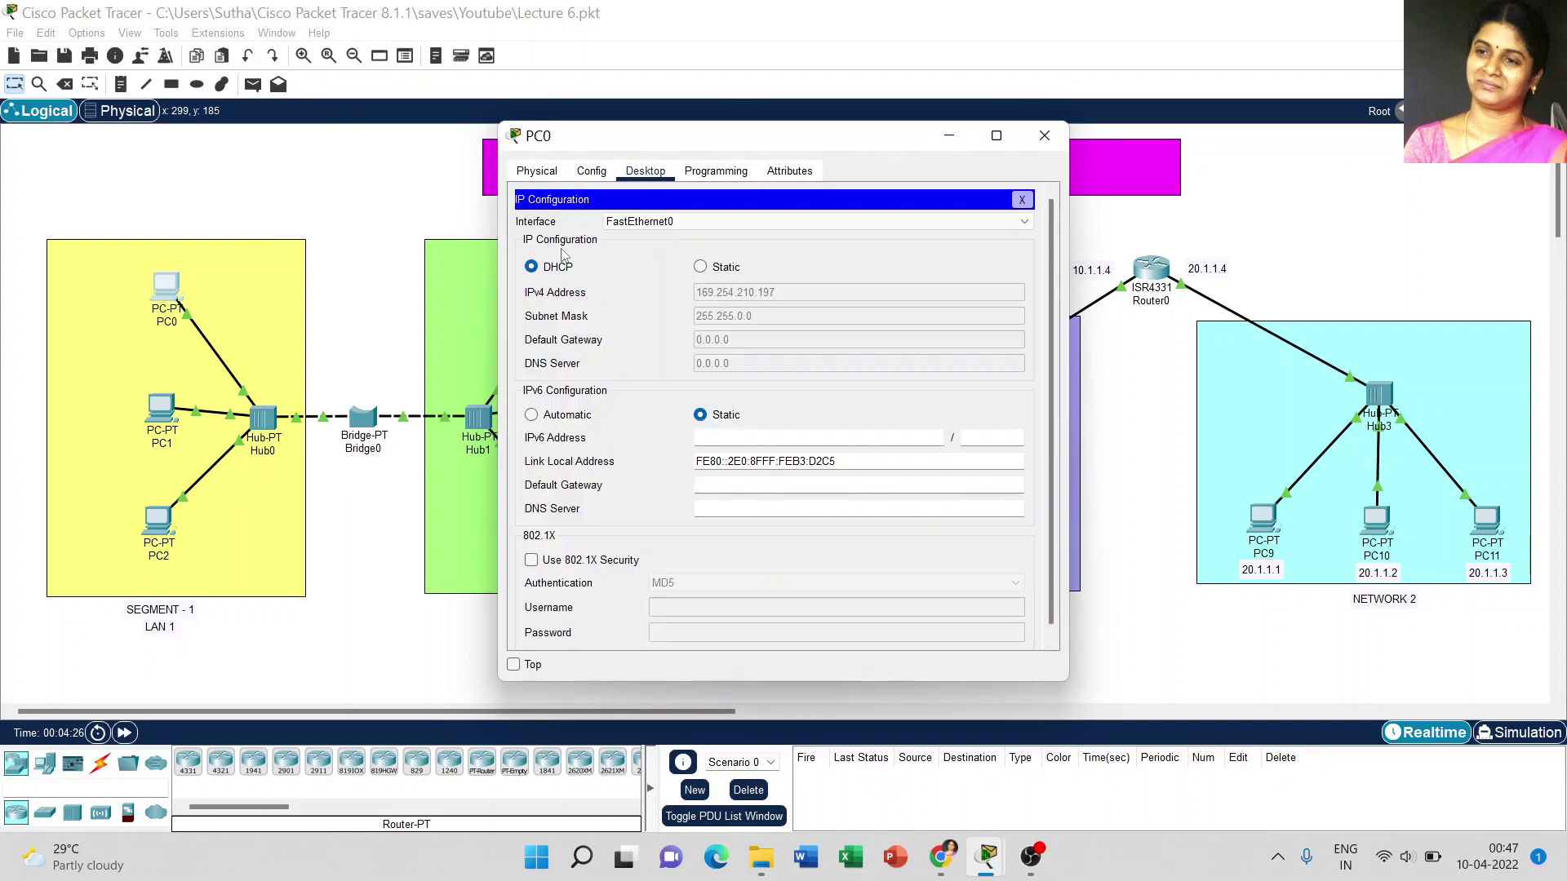
- Compare PC0 against Segment 2, then show the Connections cable types
left_click_drag(825, 138, 1028, 135)
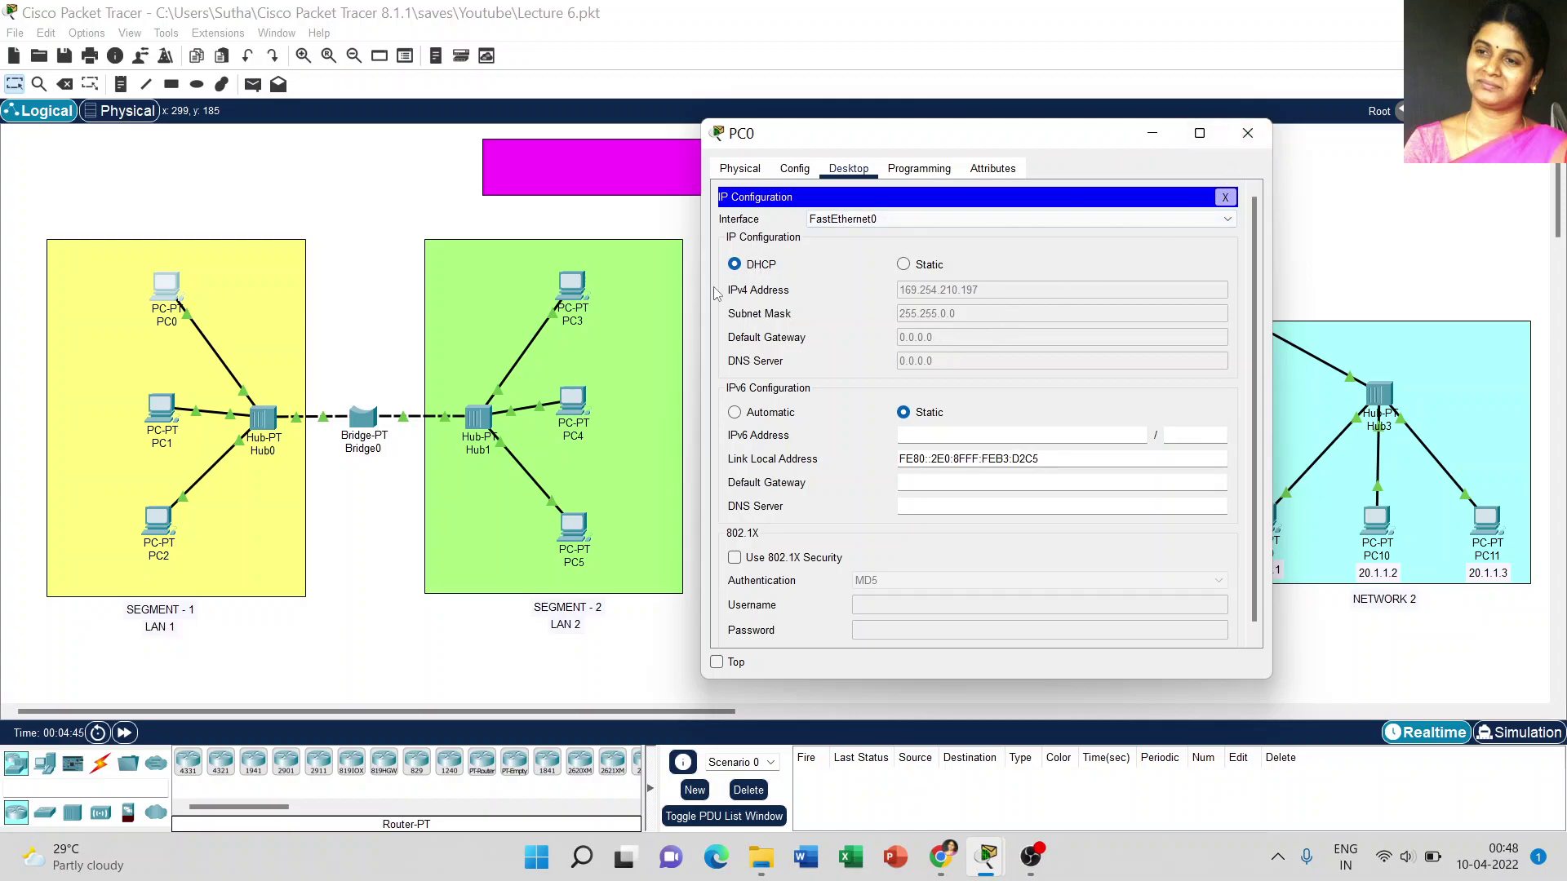
left_click(1246, 134)
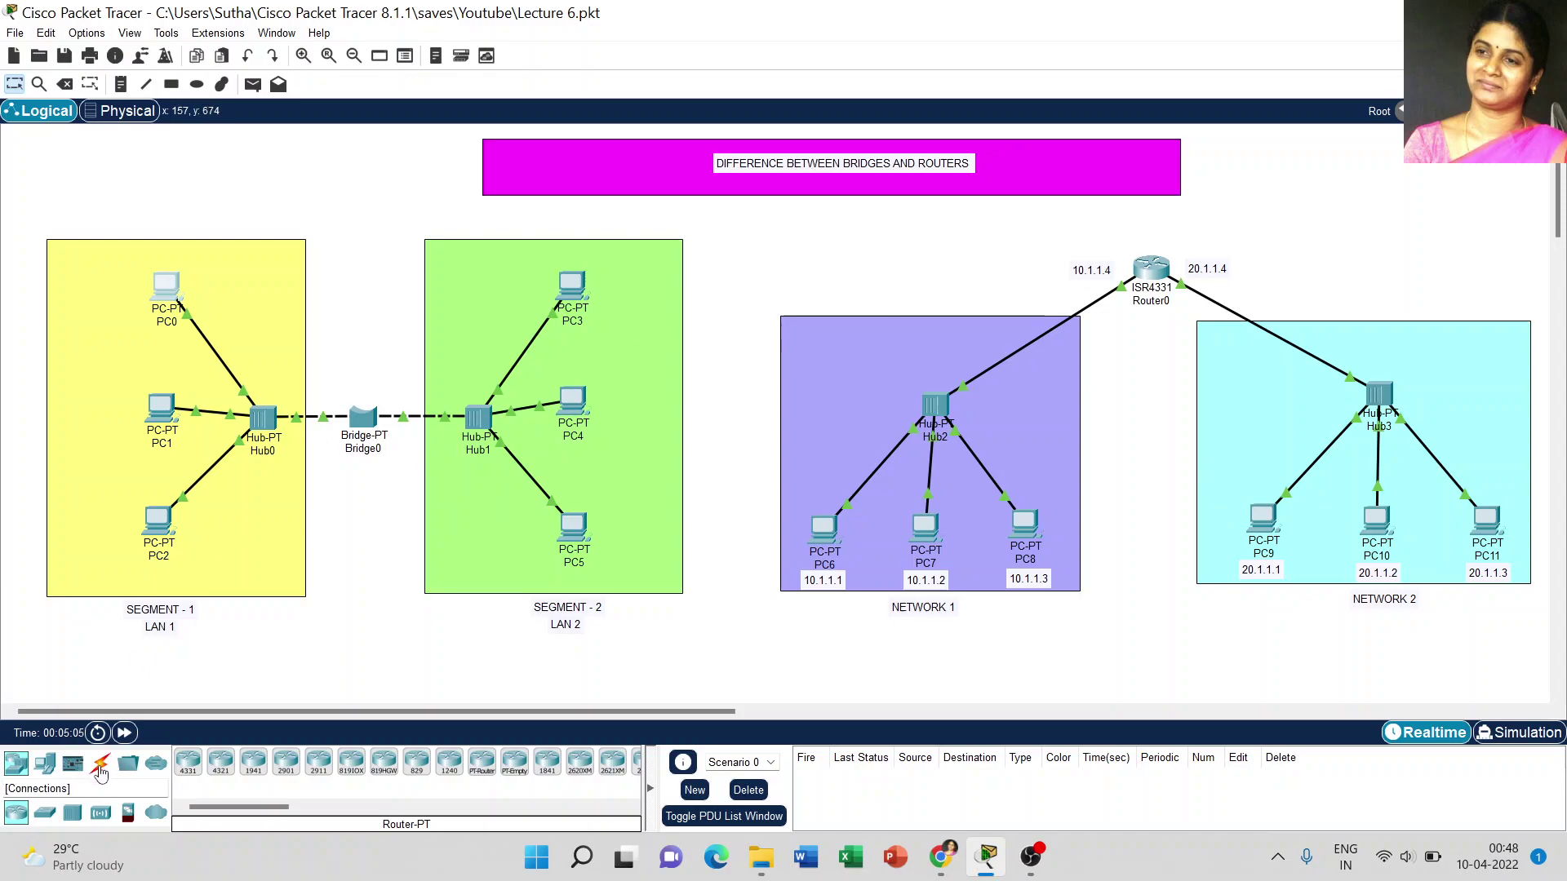
left_click(101, 767)
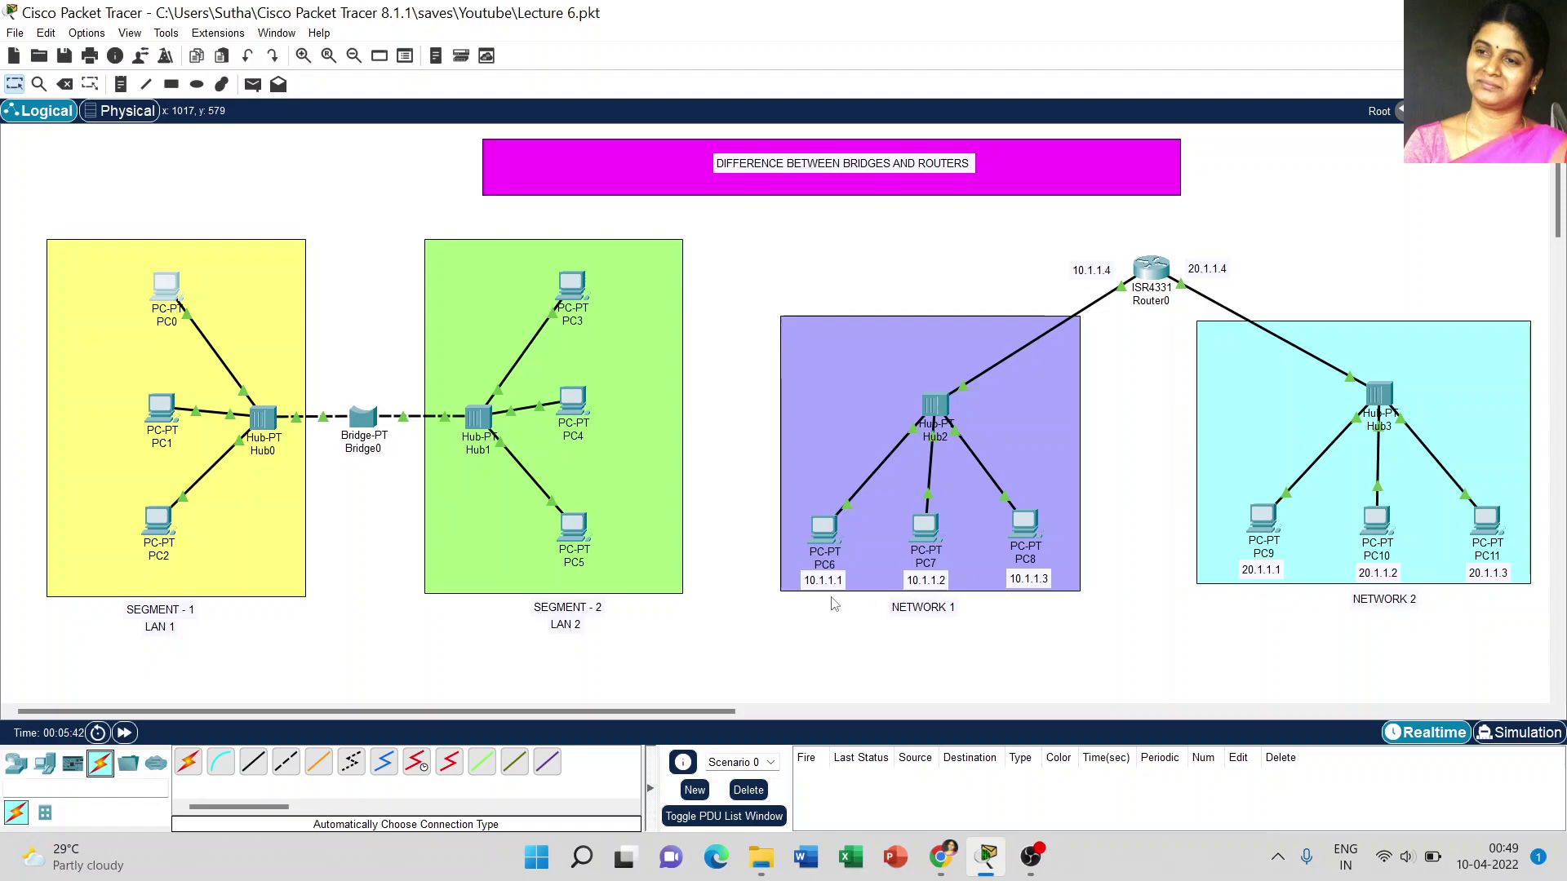
left_click(824, 528)
left_click_drag(759, 140, 455, 142)
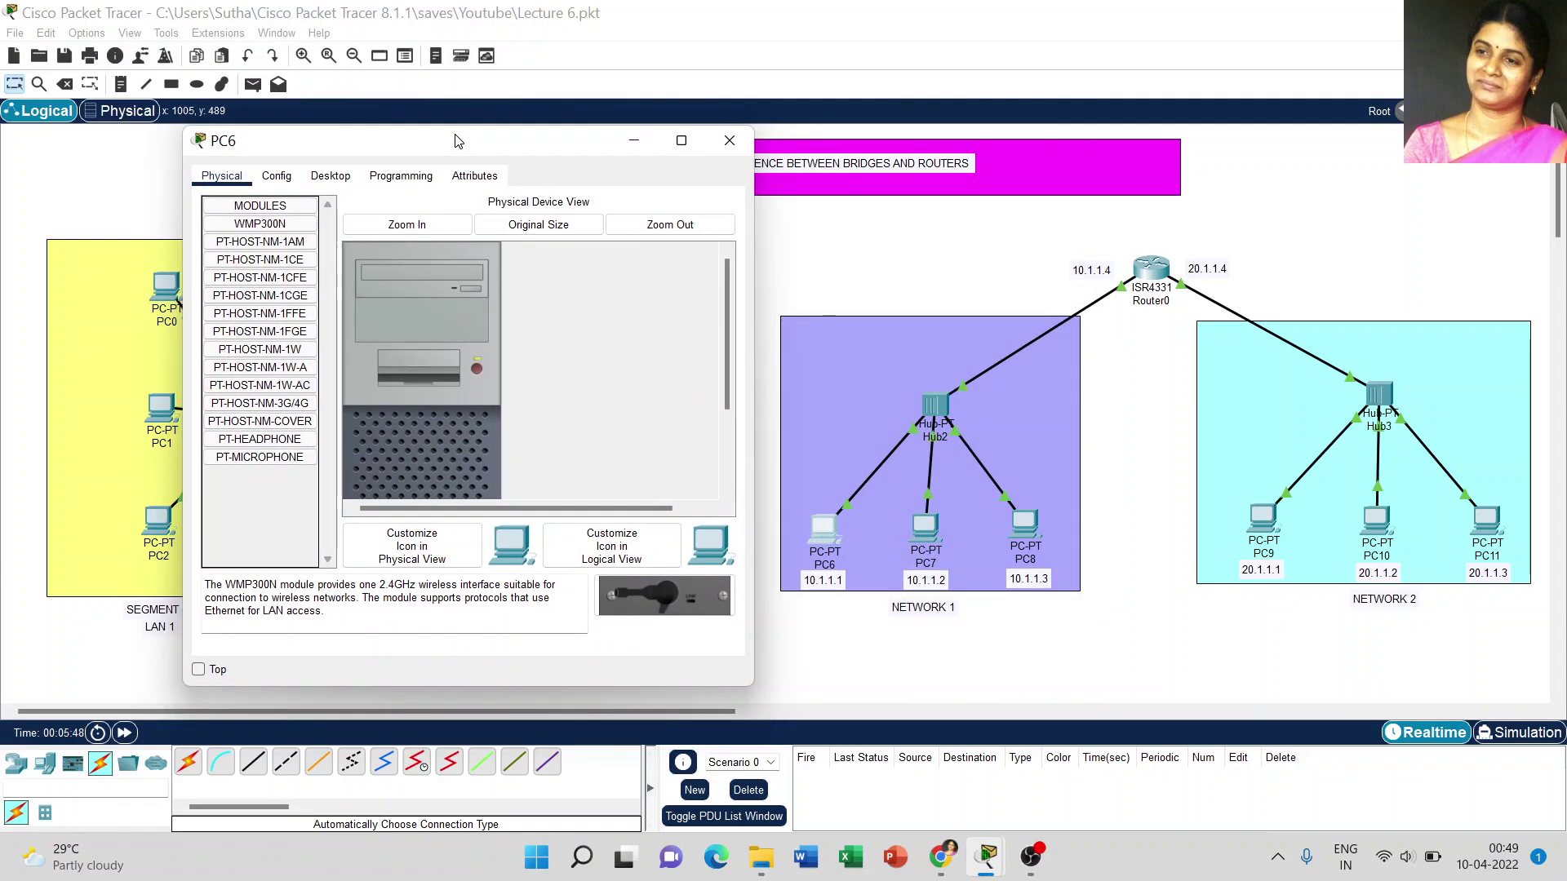
left_click(326, 175)
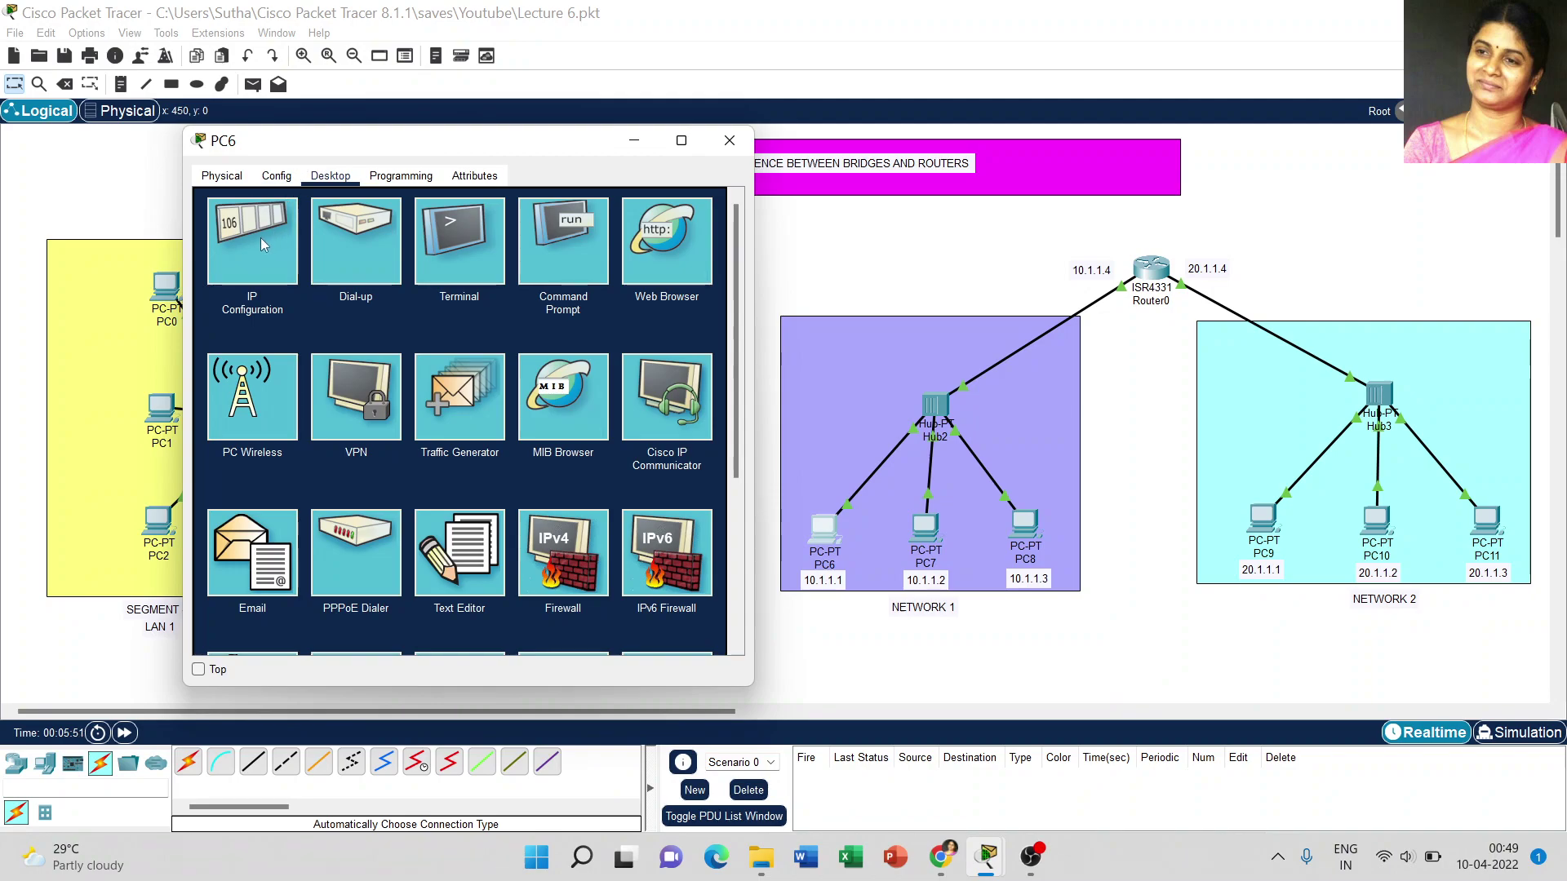
left_click(261, 237)
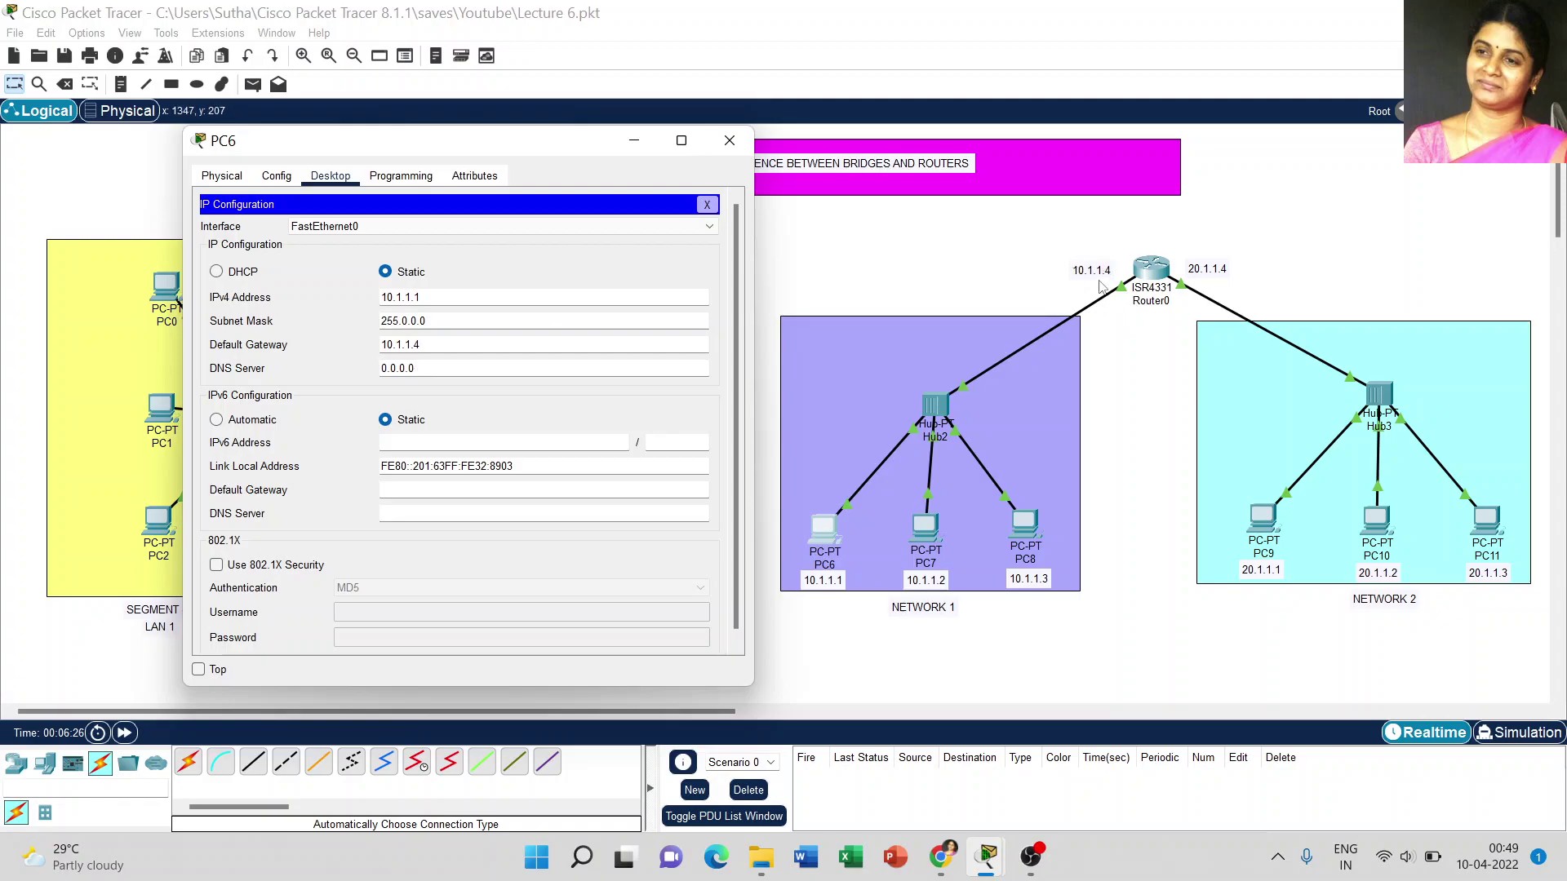
left_click(746, 146)
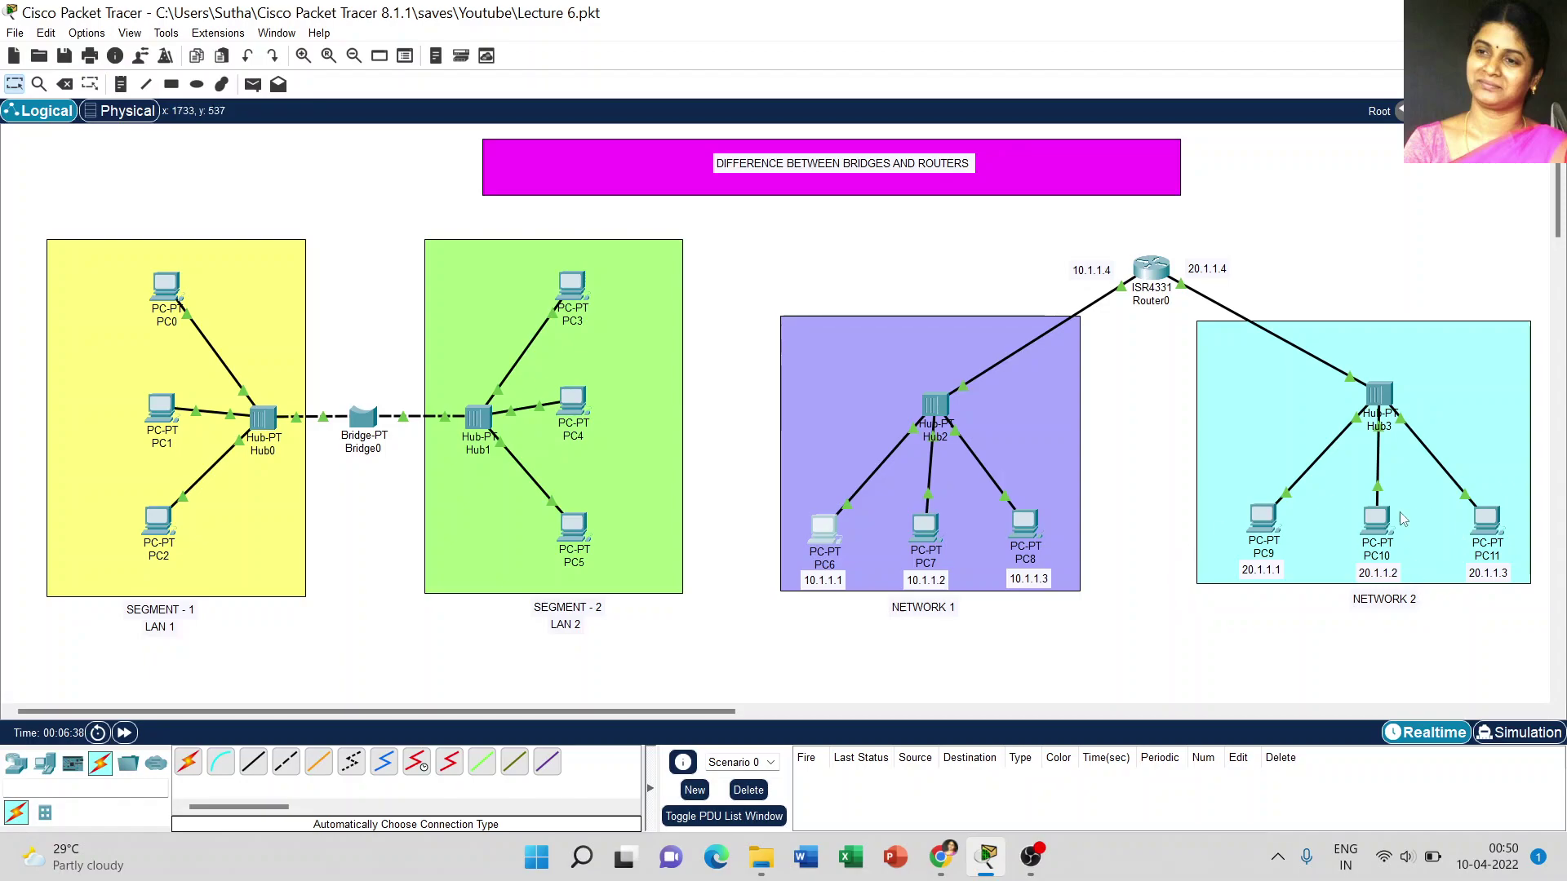
left_click(1262, 519)
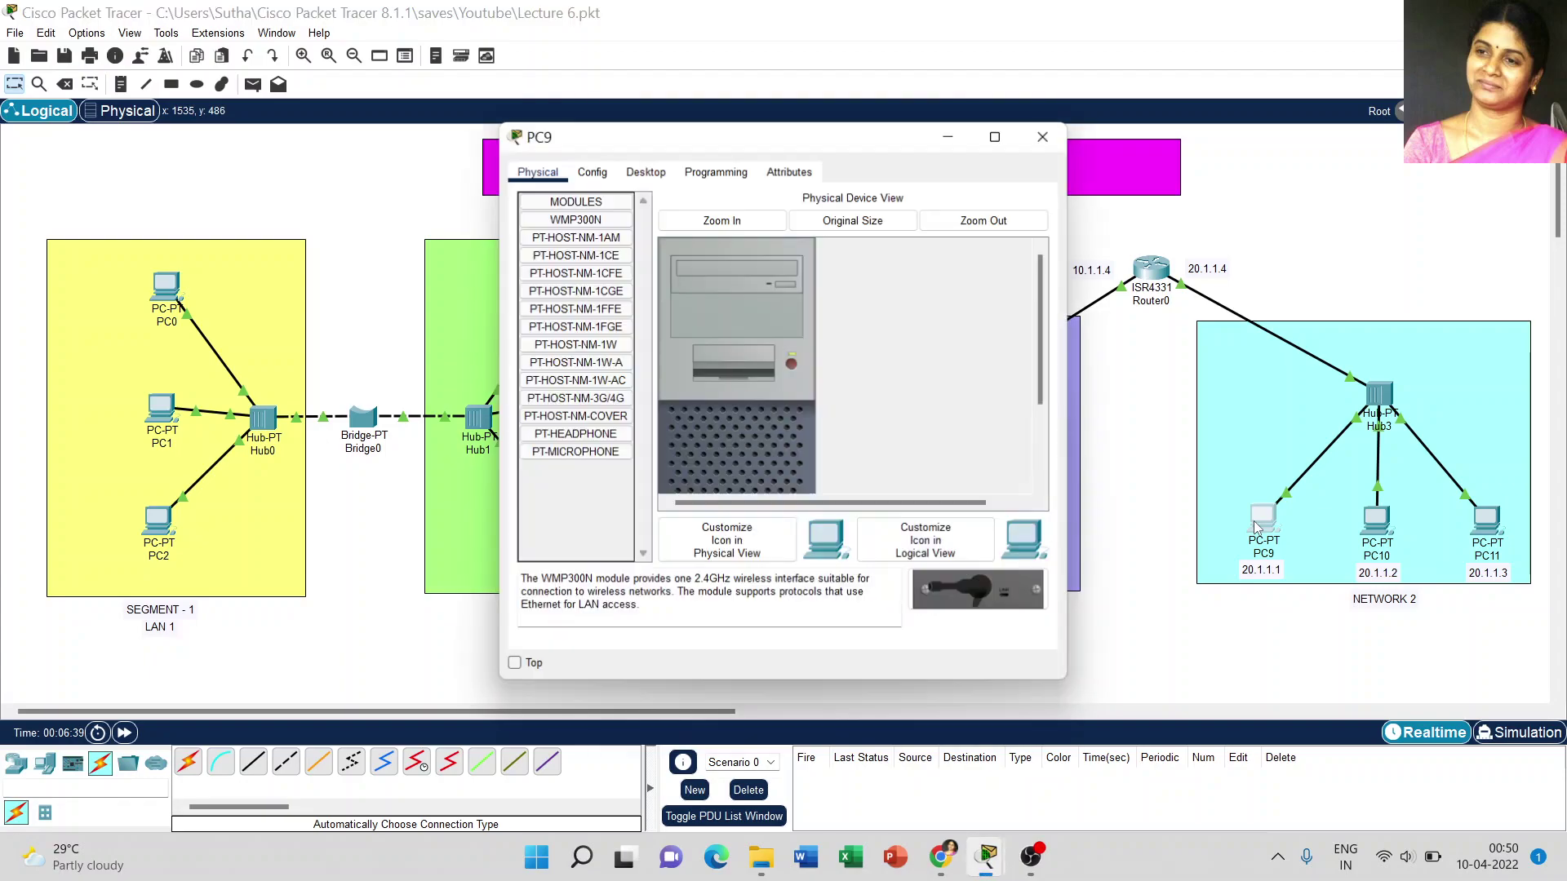
left_click_drag(814, 140, 493, 148)
left_click(333, 175)
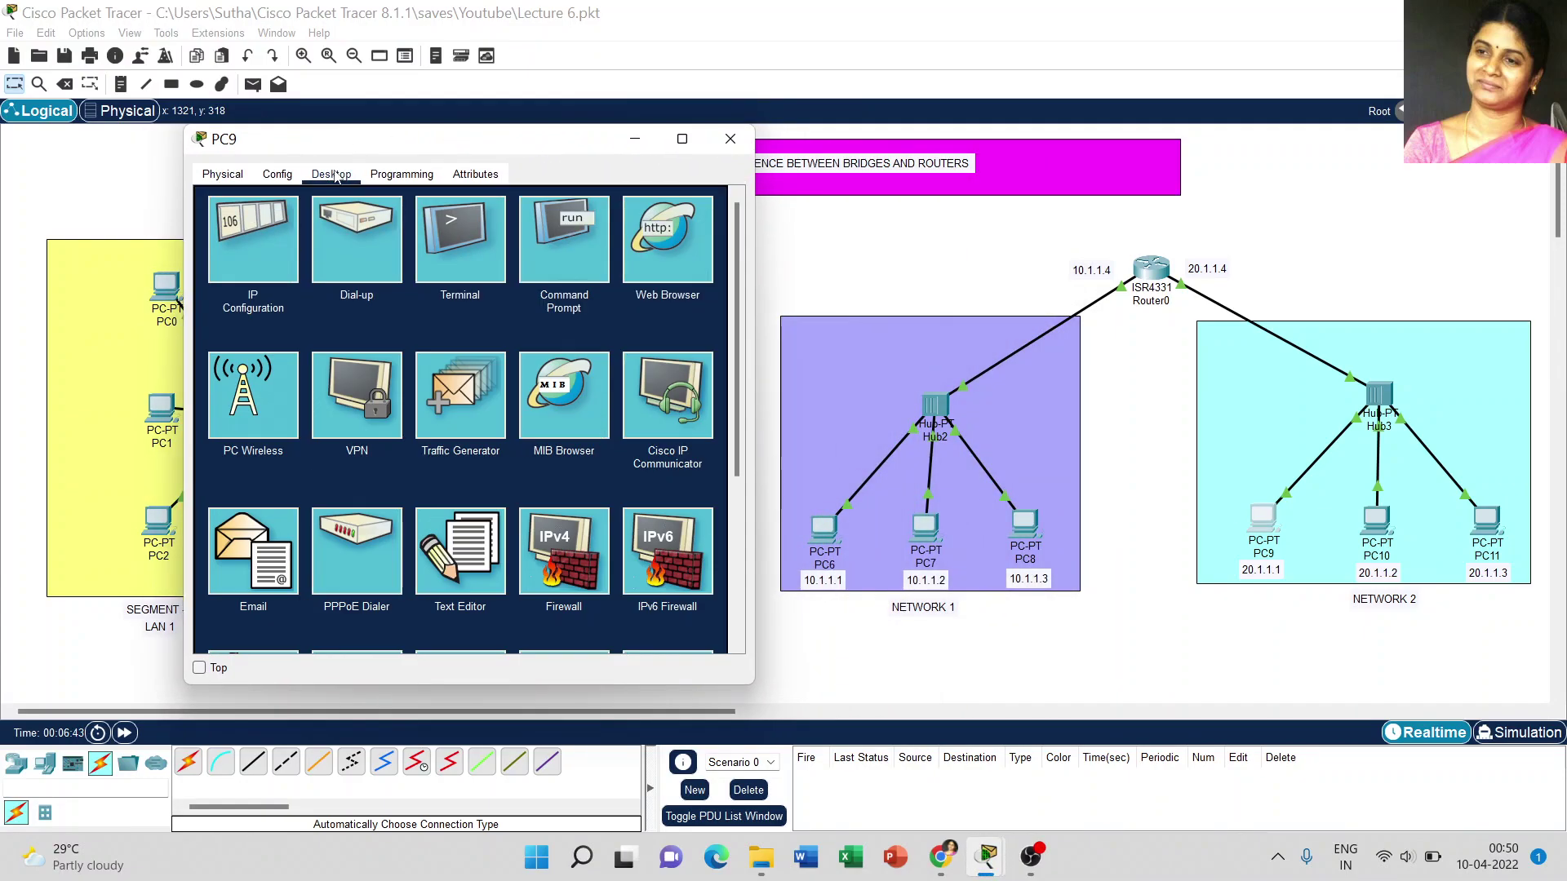
left_click(260, 274)
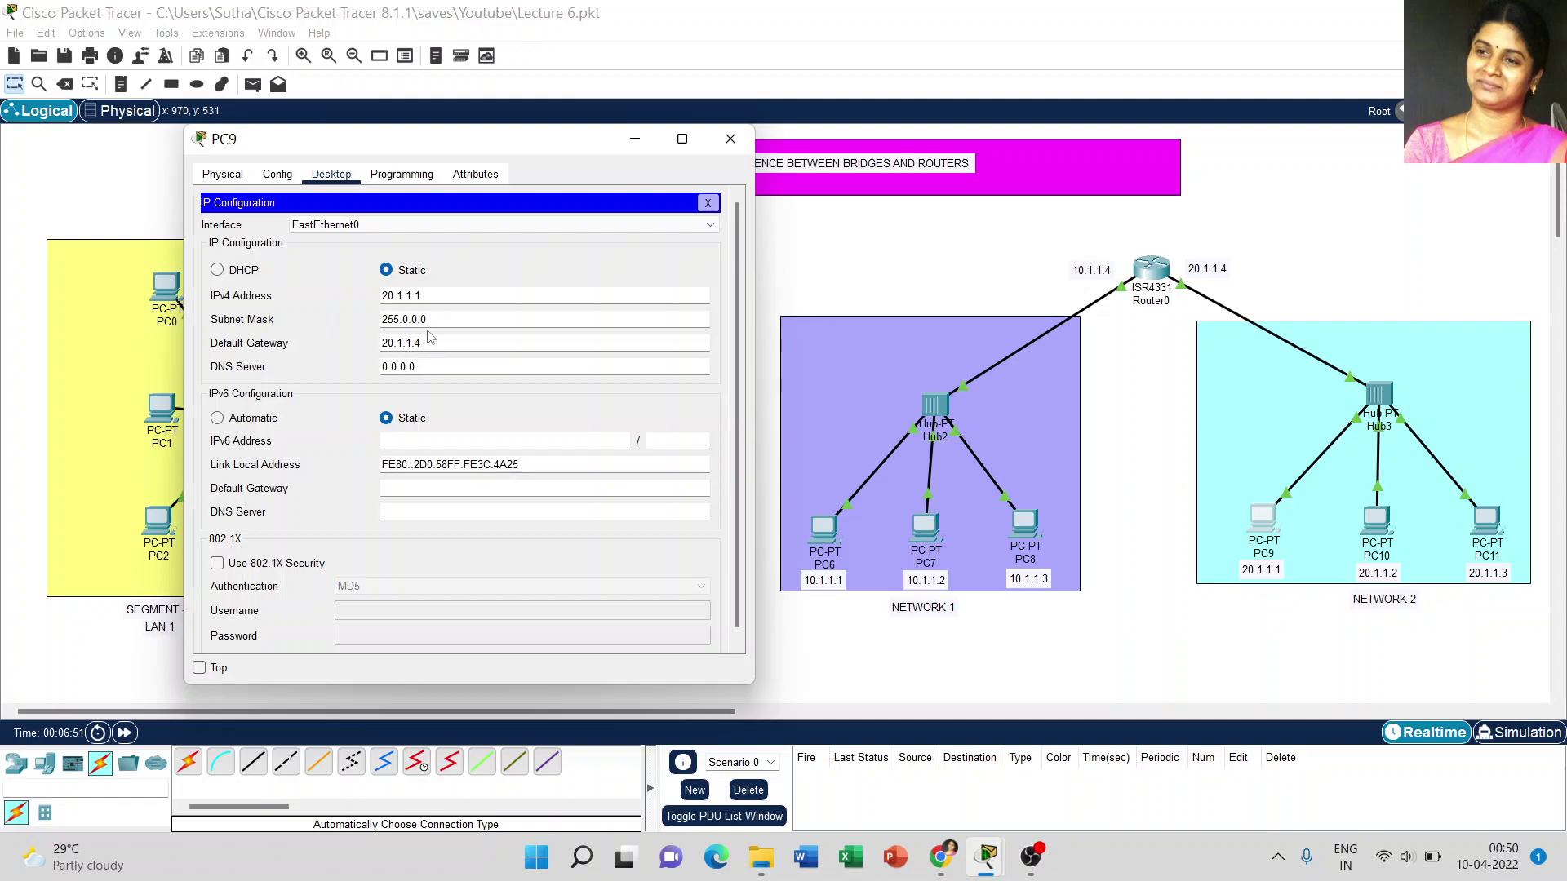
left_click(731, 138)
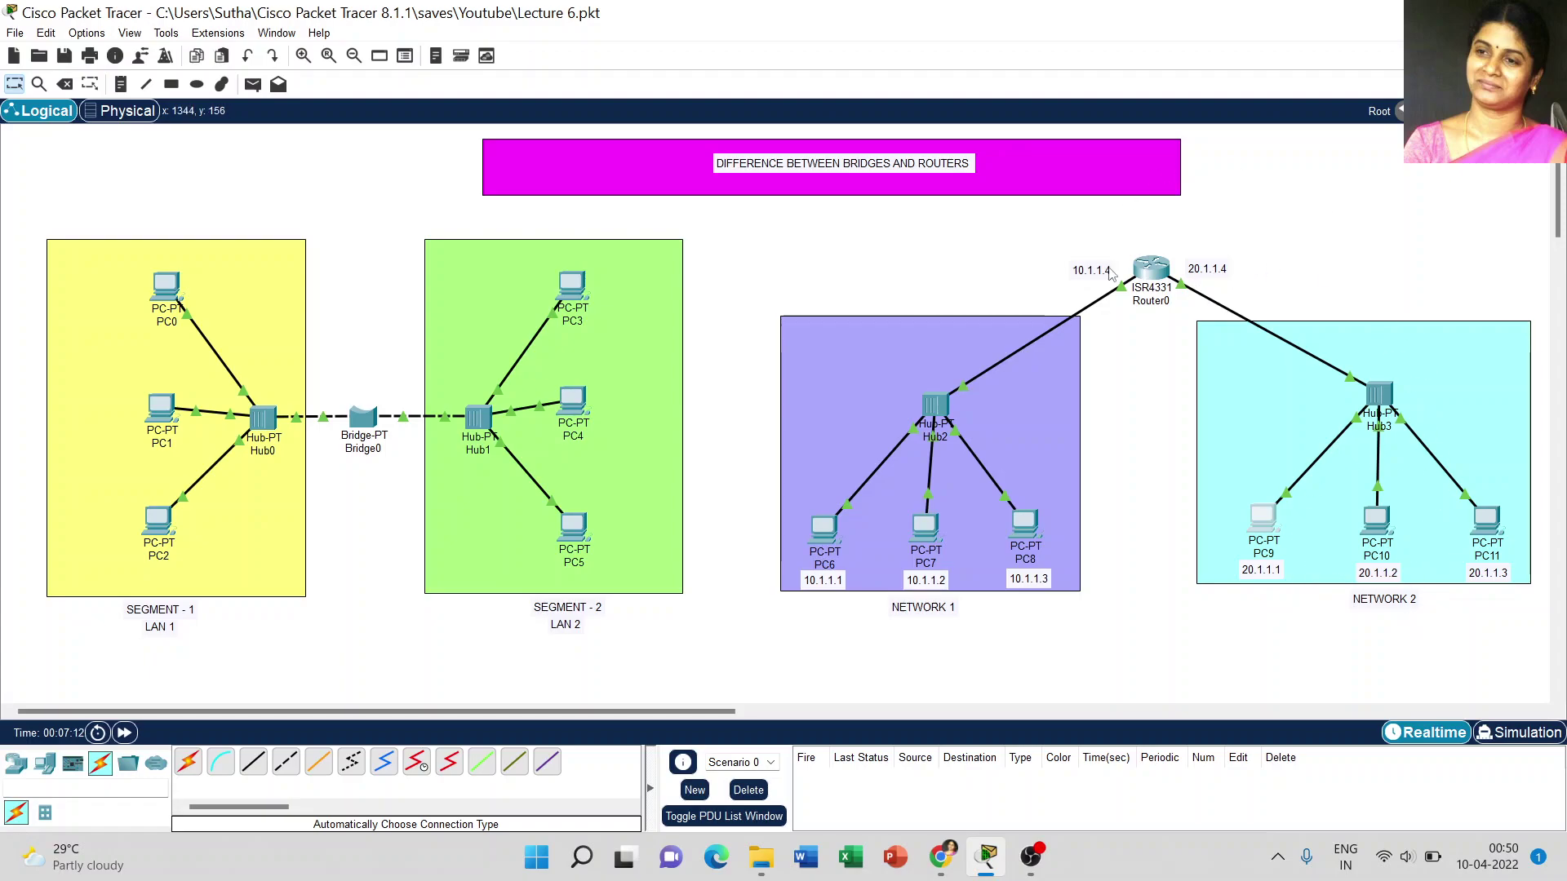
left_click(1151, 268)
left_click_drag(795, 140, 490, 140)
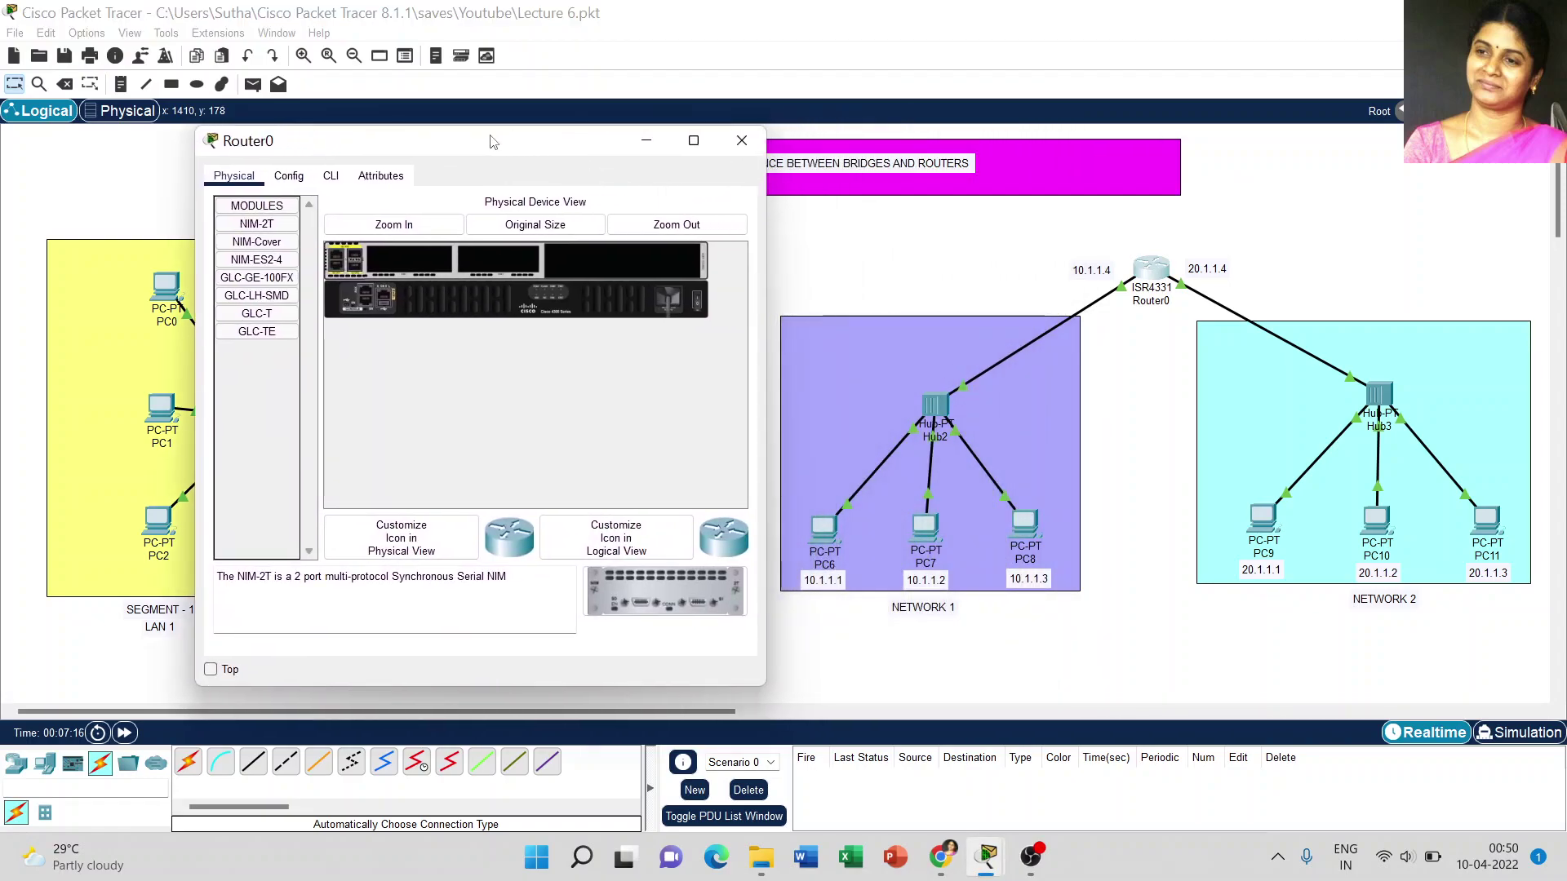
left_click(289, 176)
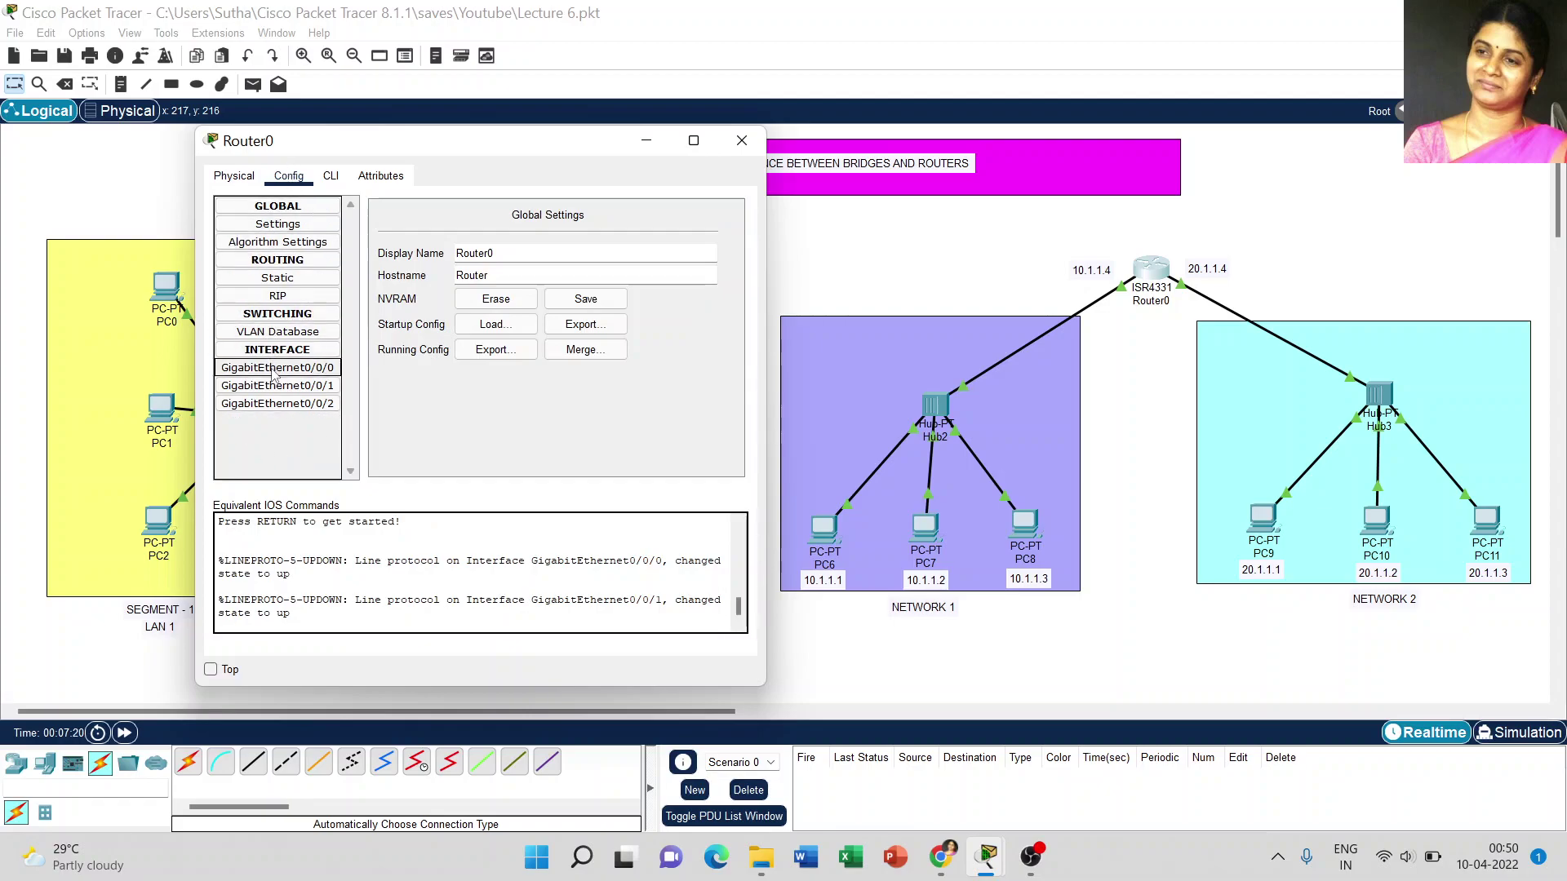
left_click(275, 368)
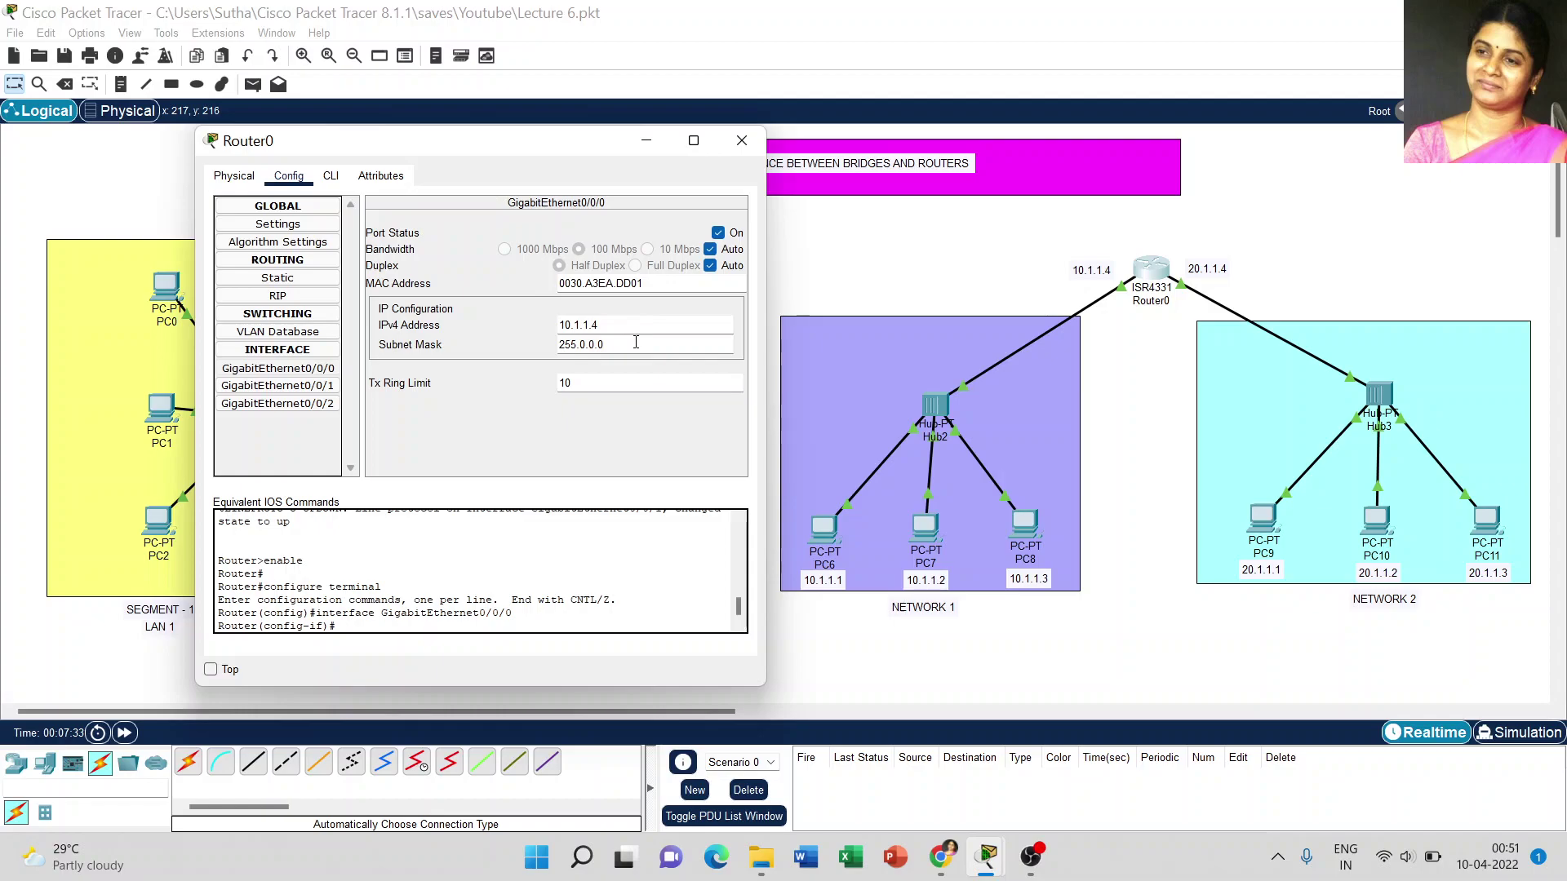
left_click(741, 140)
left_click(1151, 269)
left_click_drag(825, 139, 514, 140)
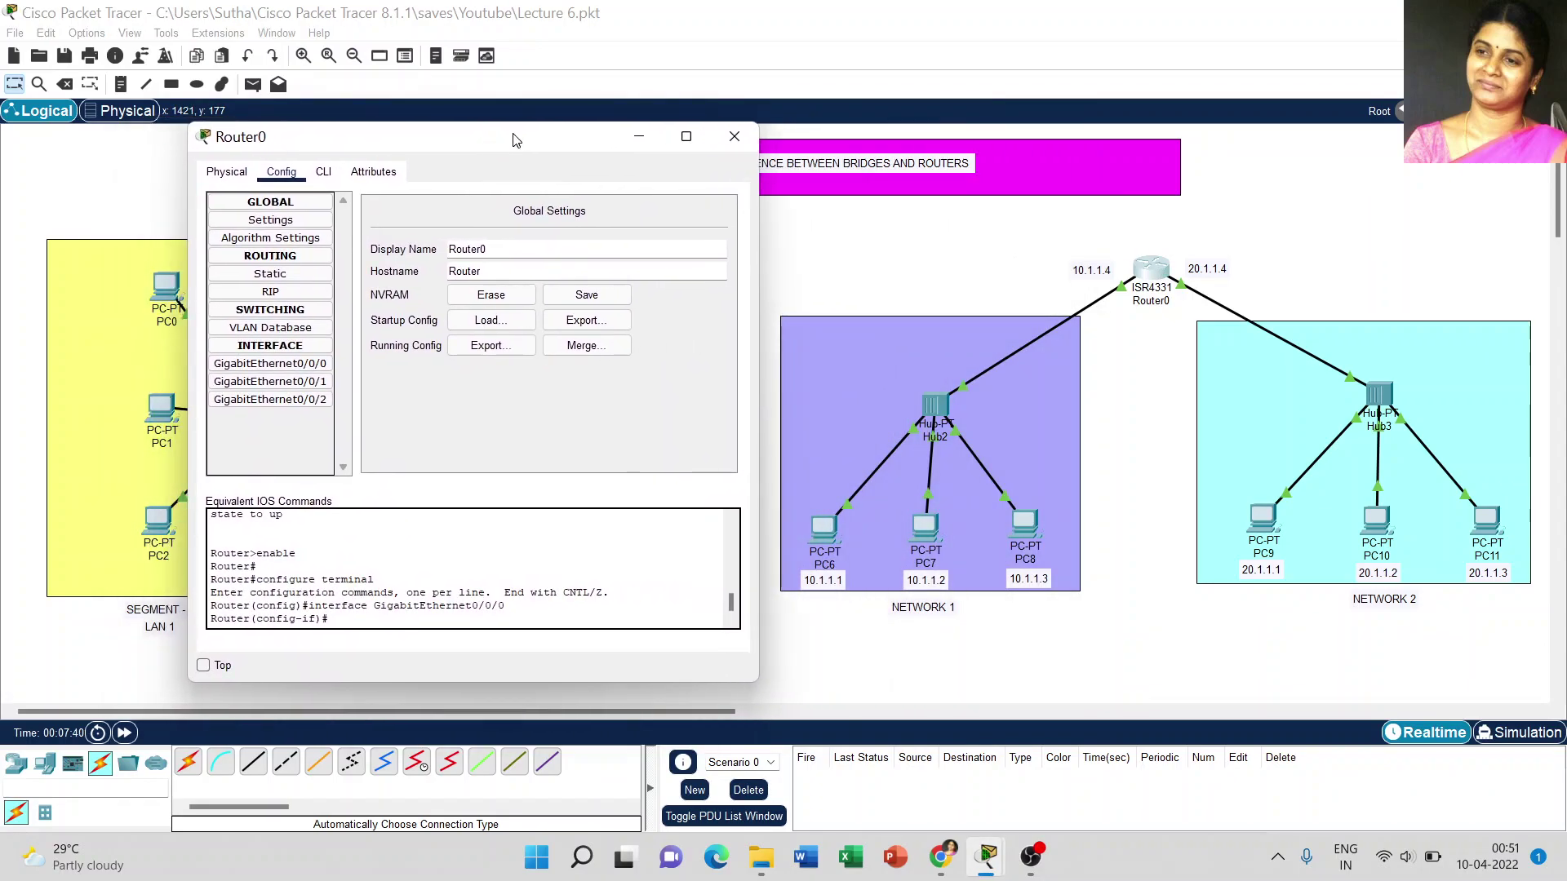
left_click(271, 382)
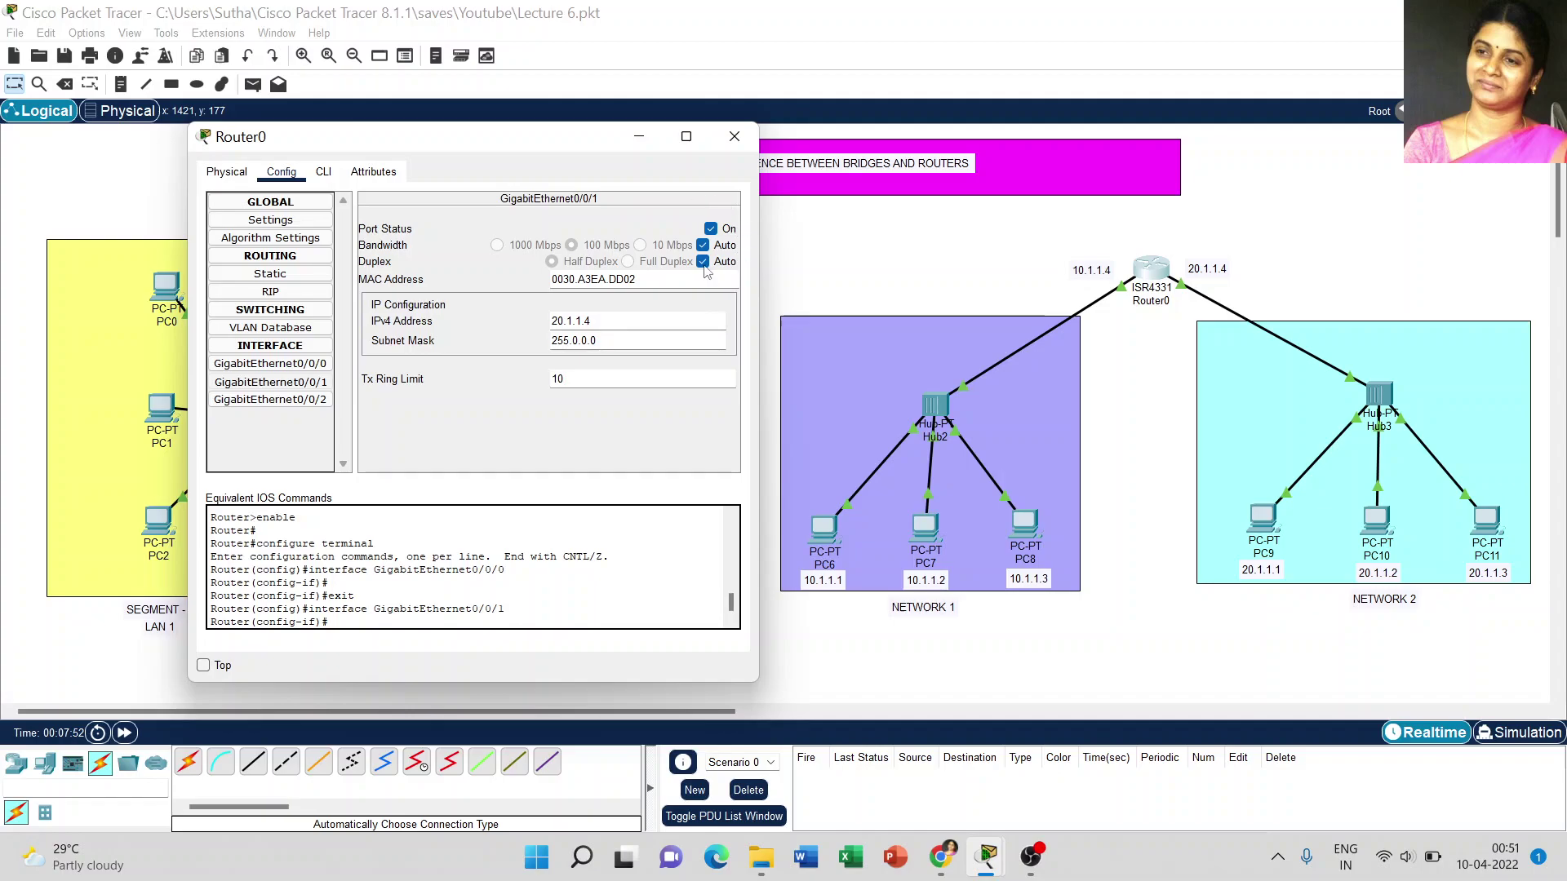
left_click(735, 137)
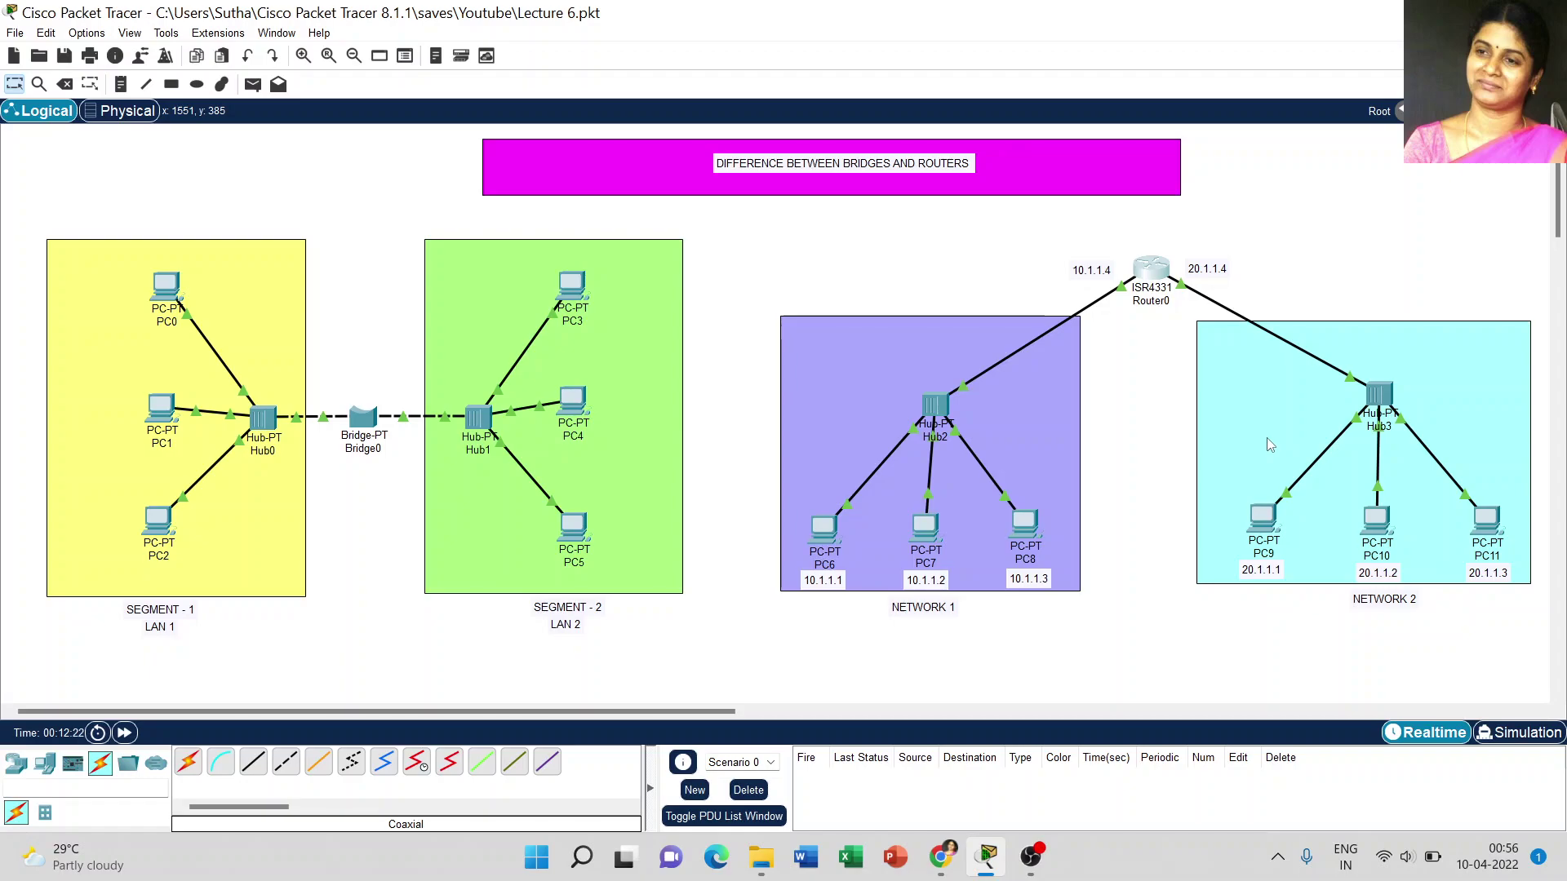
- Add a simple ICMP PDU from PC0 to PC5, then enter Simulation mode
left_click(252, 85)
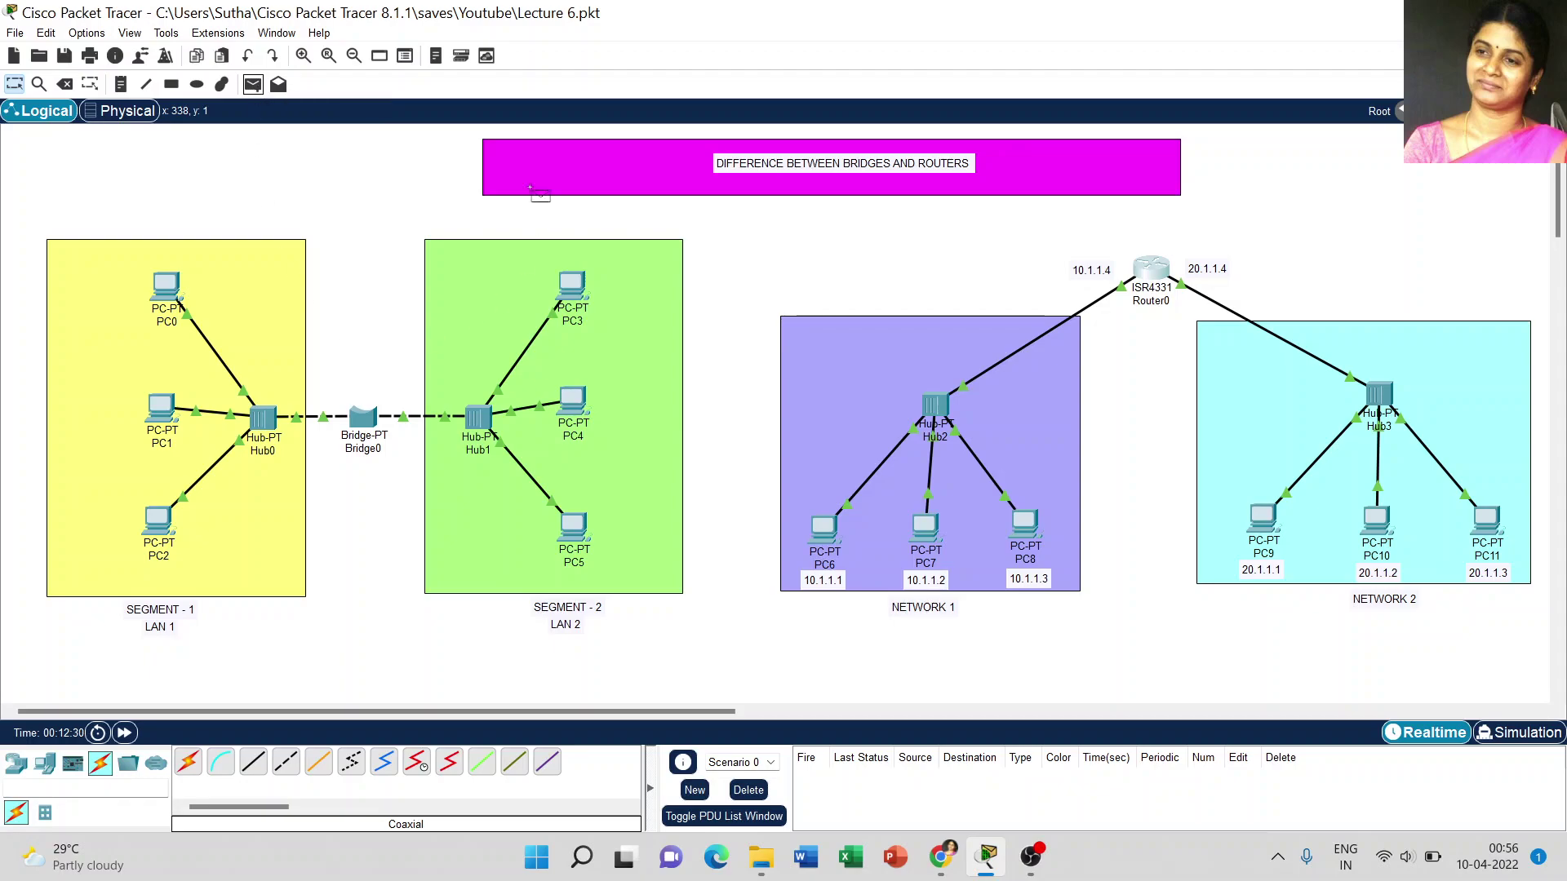
left_click(164, 285)
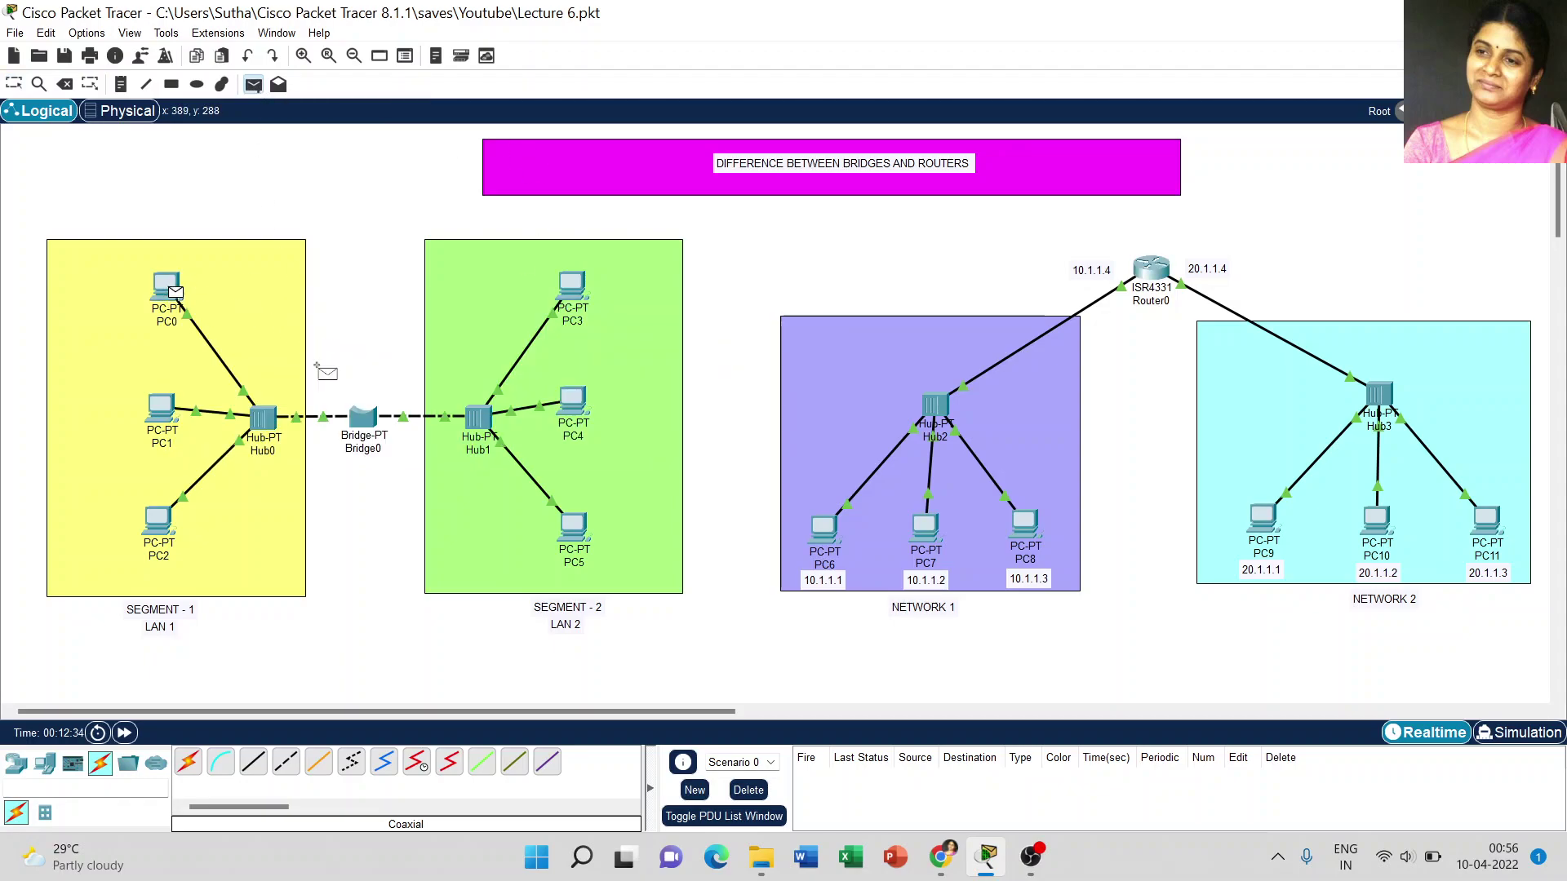
left_click(574, 529)
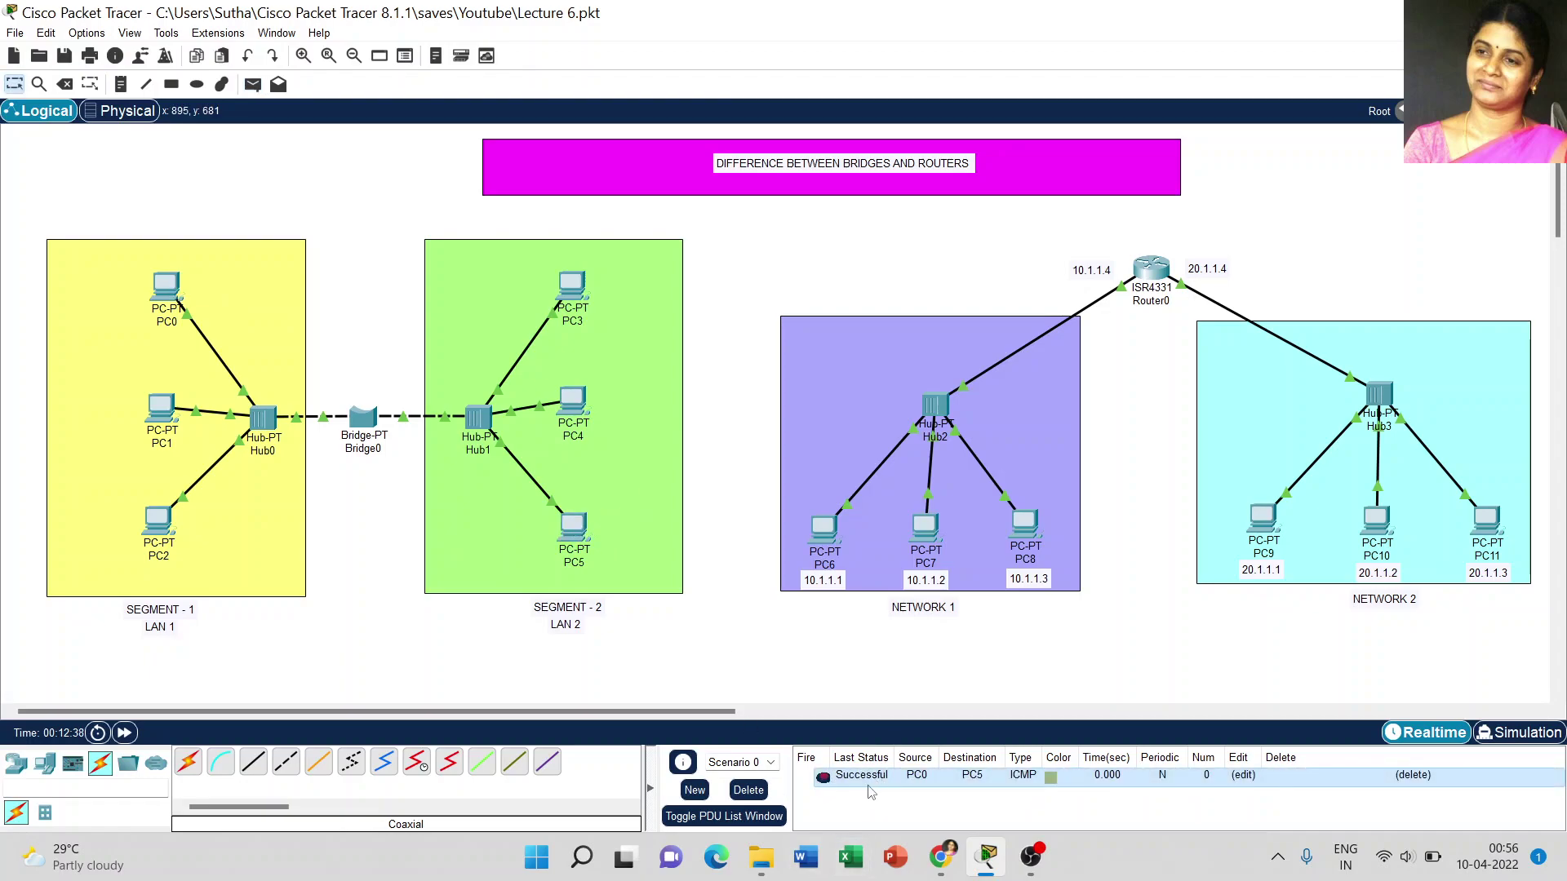
left_click(1519, 733)
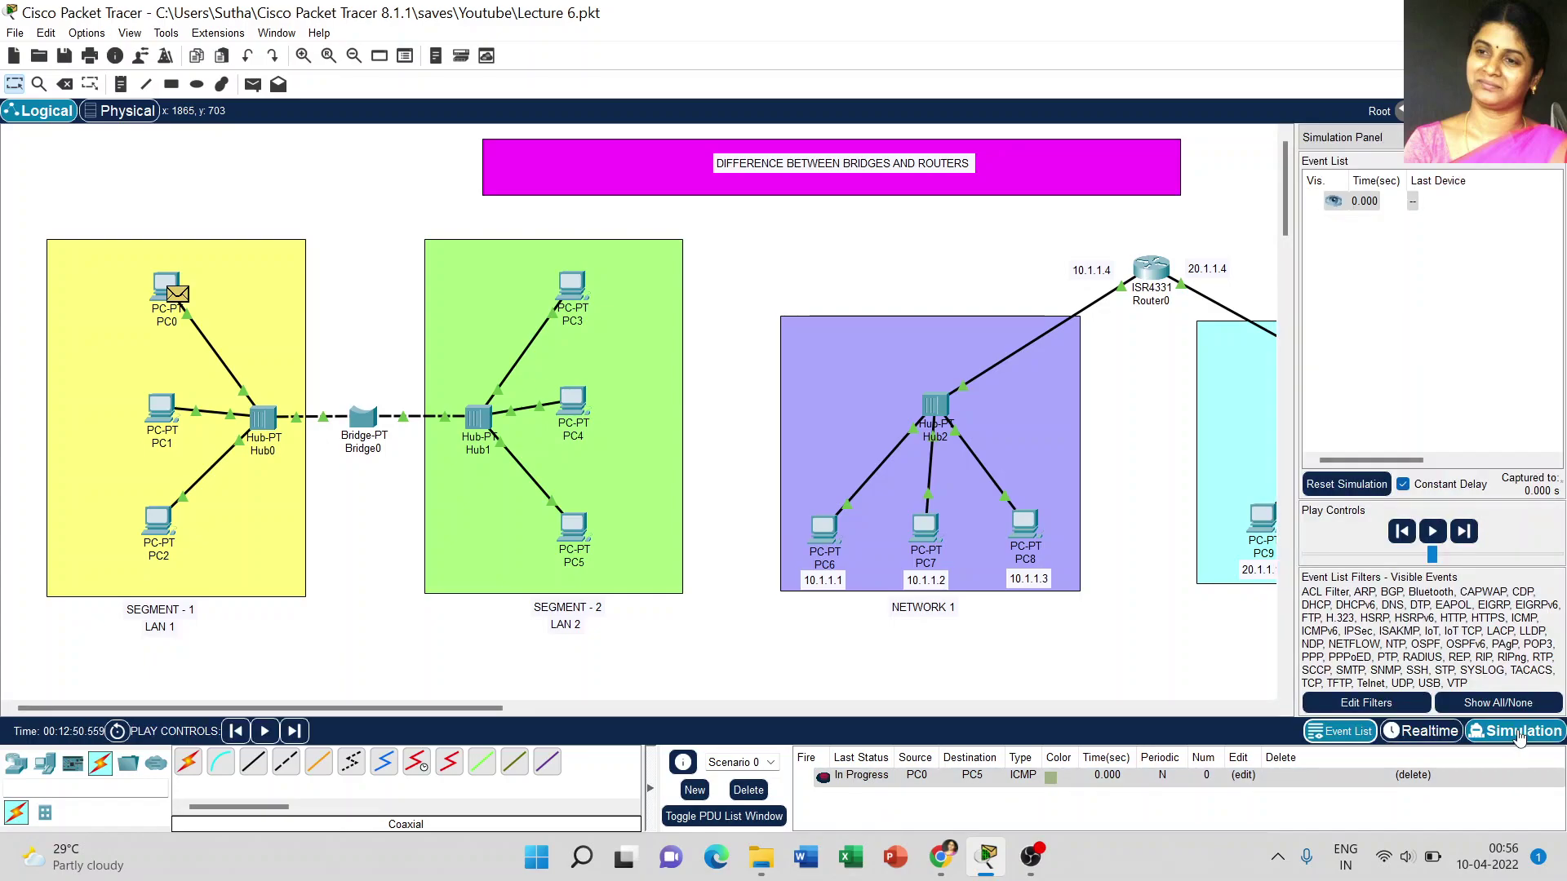
- Play the PC0-to-PC5 packet simulation and float the Simulation Panel as a separate window
left_click(1432, 537)
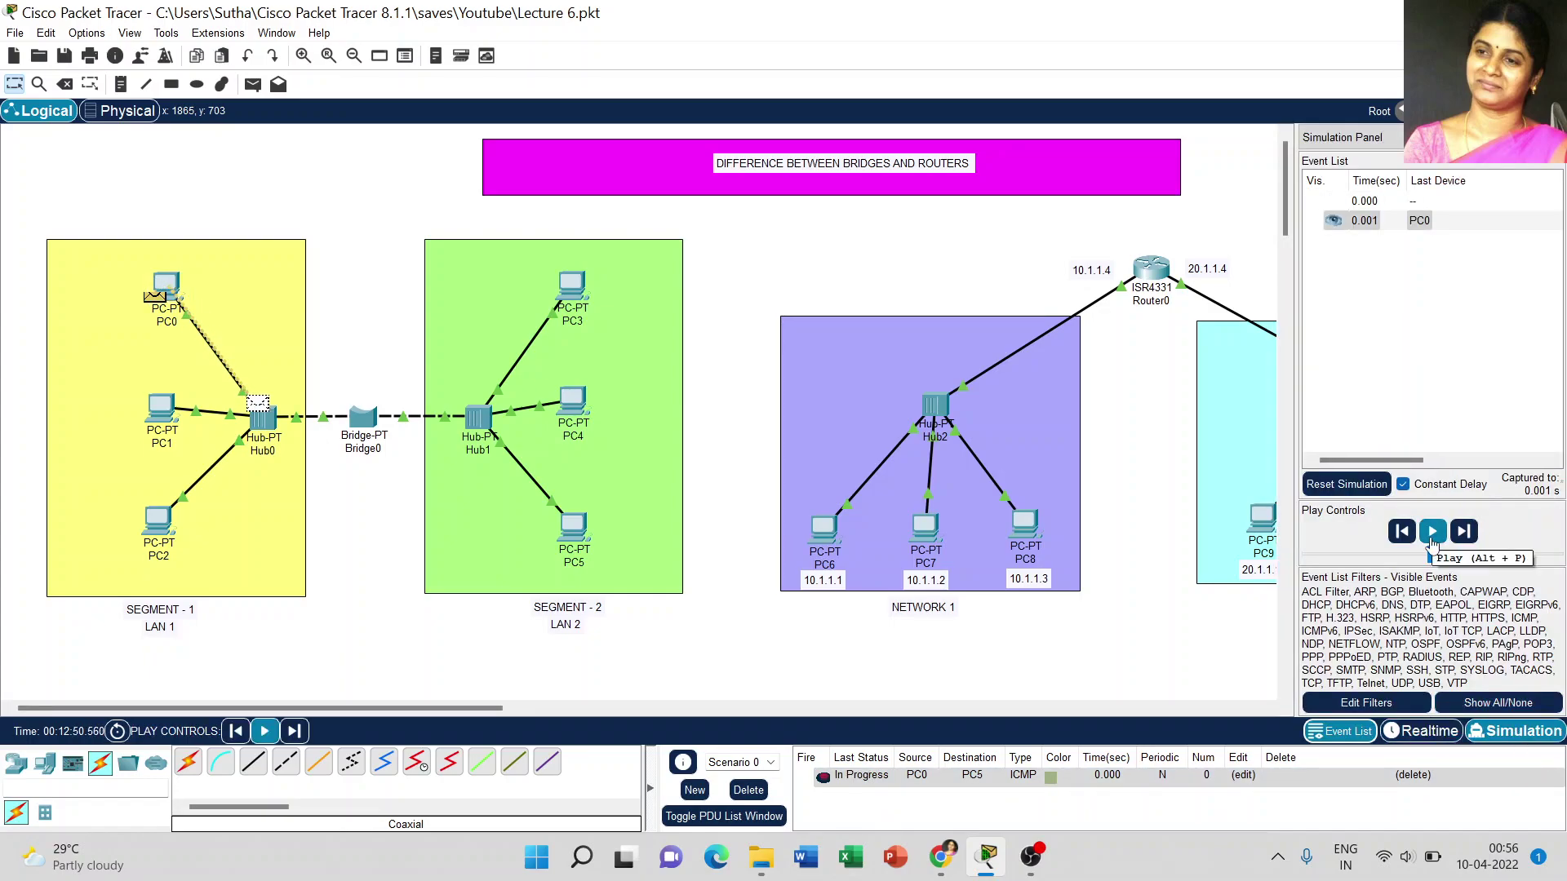
mouse_move(1397, 143)
left_mouse_down()
mouse_move(1270, 140)
mouse_move(1348, 143)
mouse_move(1387, 168)
left_mouse_up()
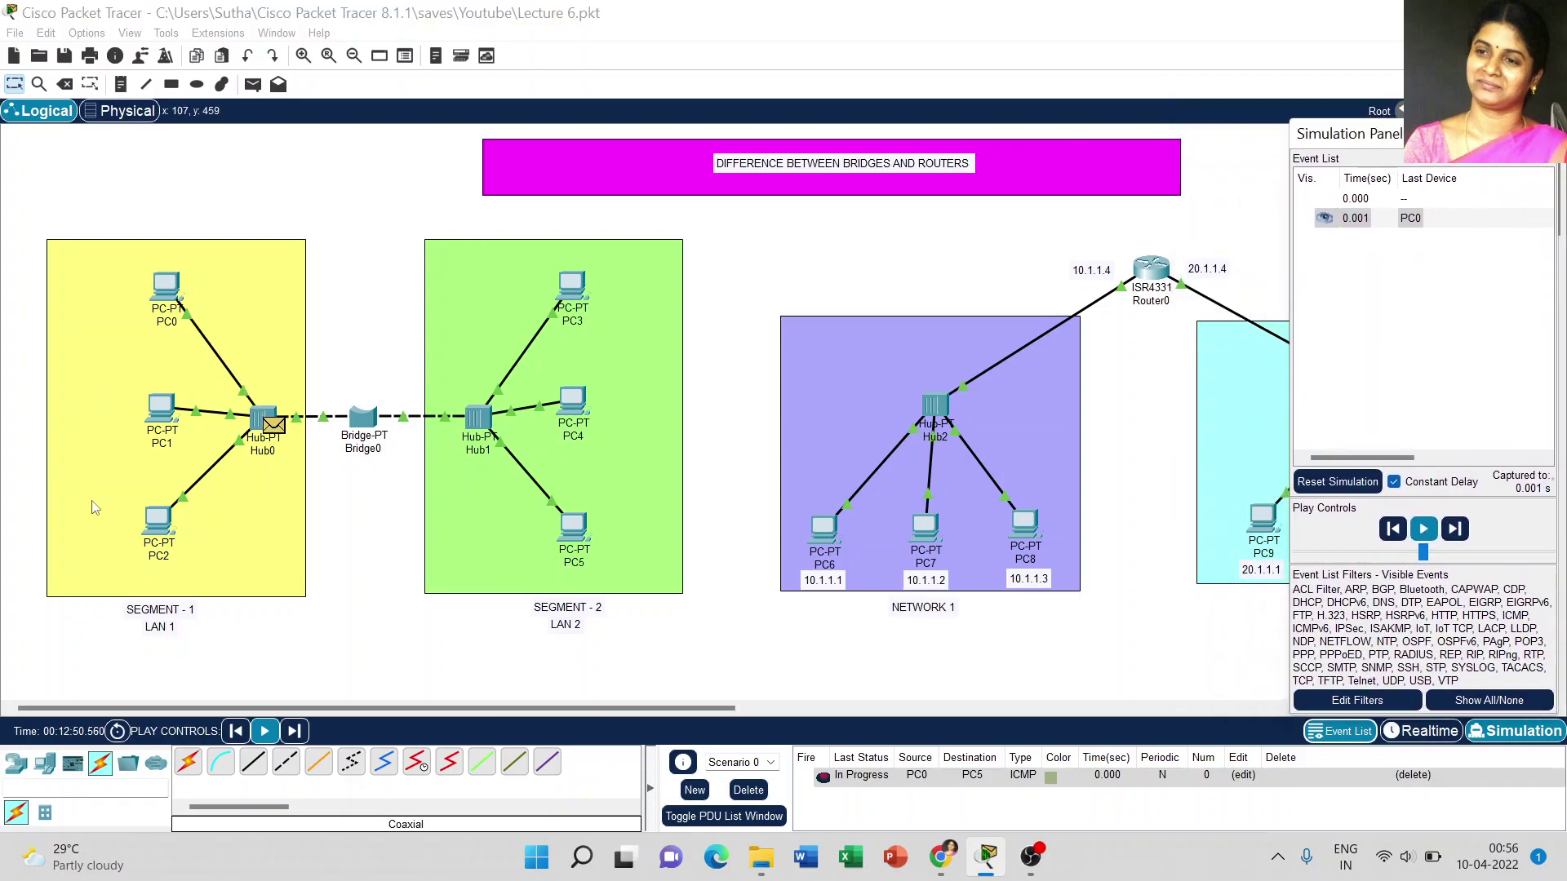